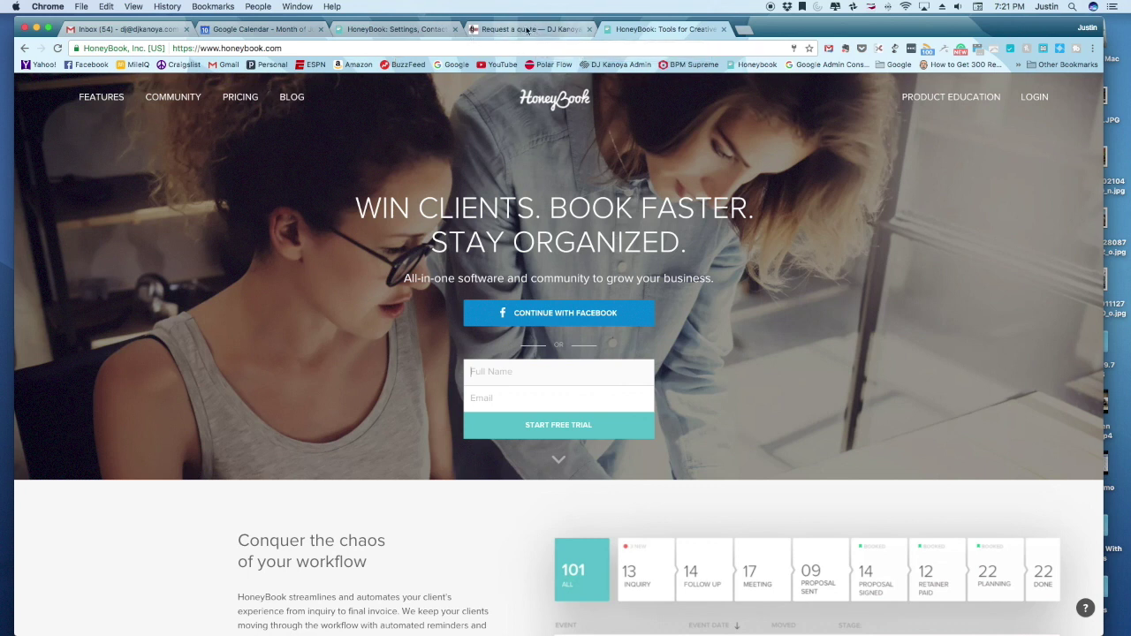
Step: Open the website's Request a Quote page and look through all fields of the inquiry form
{"action": "left_click", "coordinate": [527, 30]}
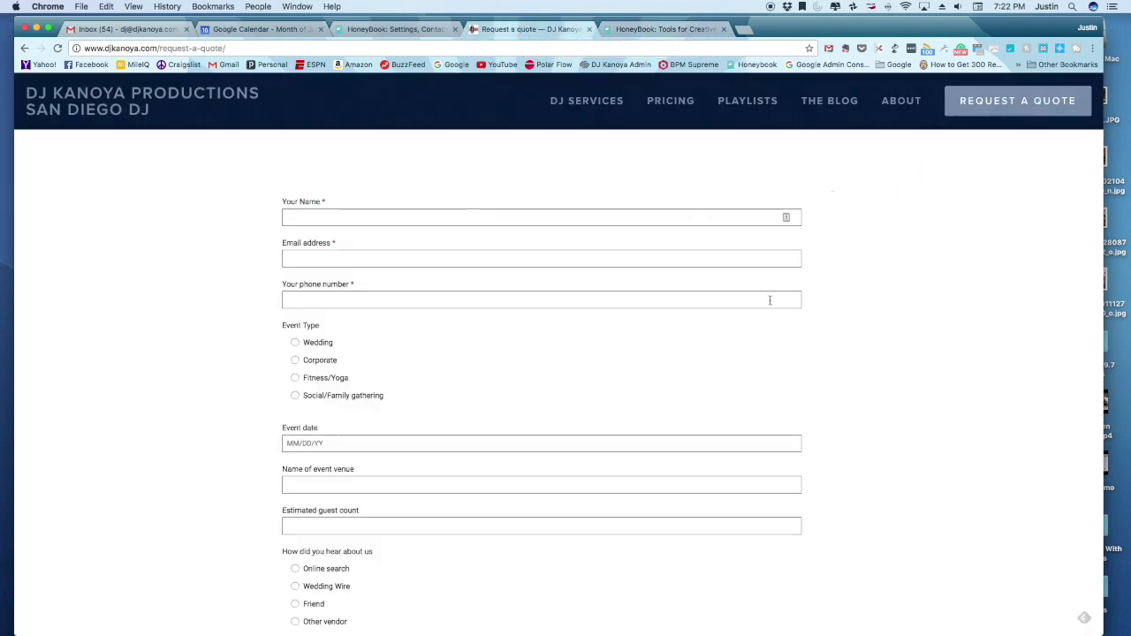
{"action": "scroll", "coordinate": [770, 300], "scroll_direction": "down", "scroll_amount": 3}
{"action": "scroll", "coordinate": [468, 385], "scroll_direction": "up", "scroll_amount": 2}
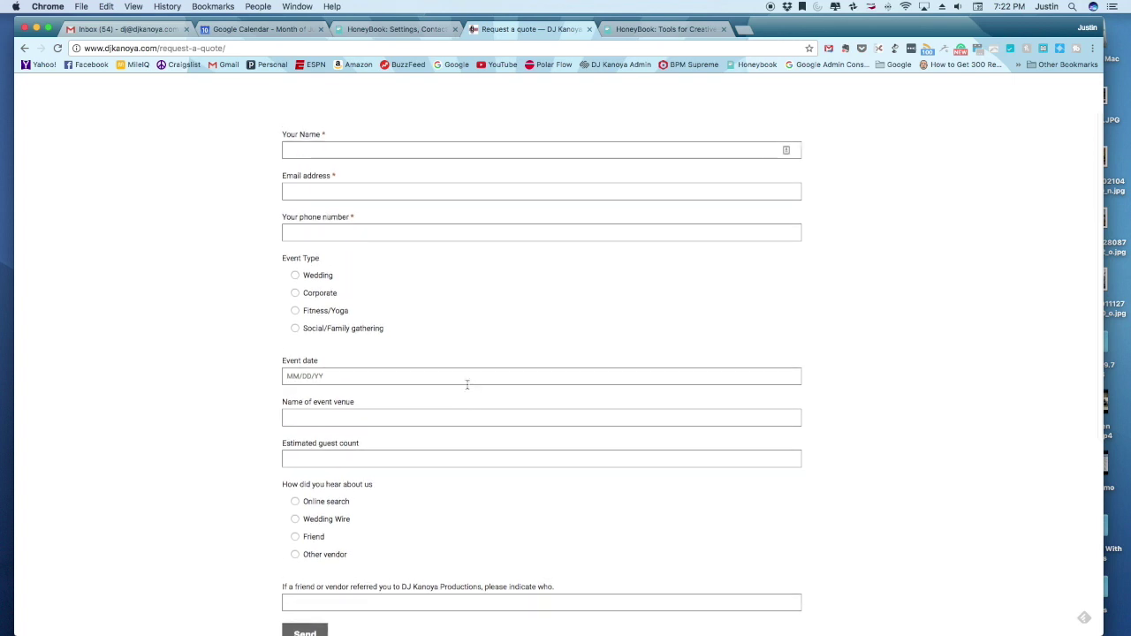
{"action": "scroll", "coordinate": [544, 311], "scroll_direction": "down", "scroll_amount": 2}
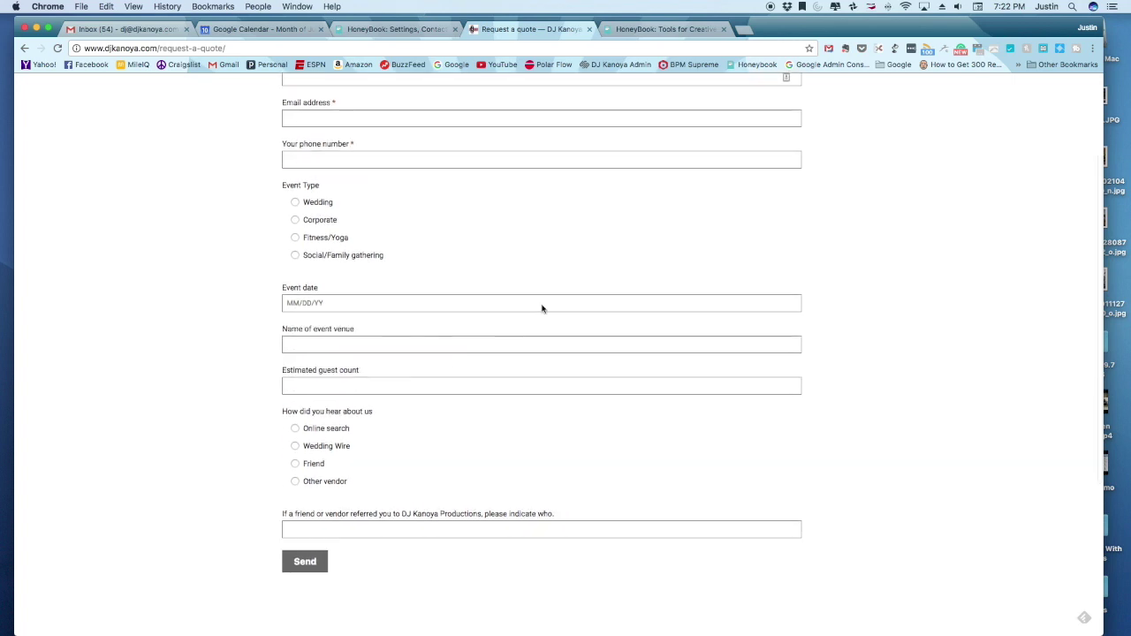
Step: Compare the fields in HoneyBook's Contact Form editor with those on the published Request a Quote page
{"action": "left_click", "coordinate": [400, 29]}
{"action": "mouse_move", "coordinate": [530, 90]}
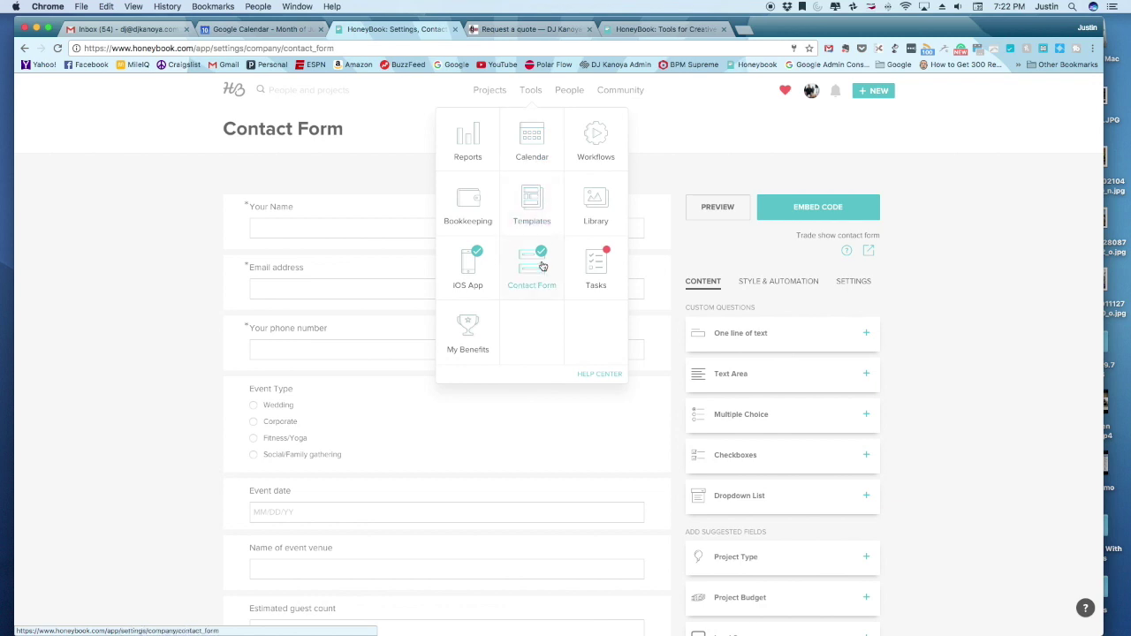
{"action": "scroll", "coordinate": [111, 292], "scroll_direction": "down", "scroll_amount": 1}
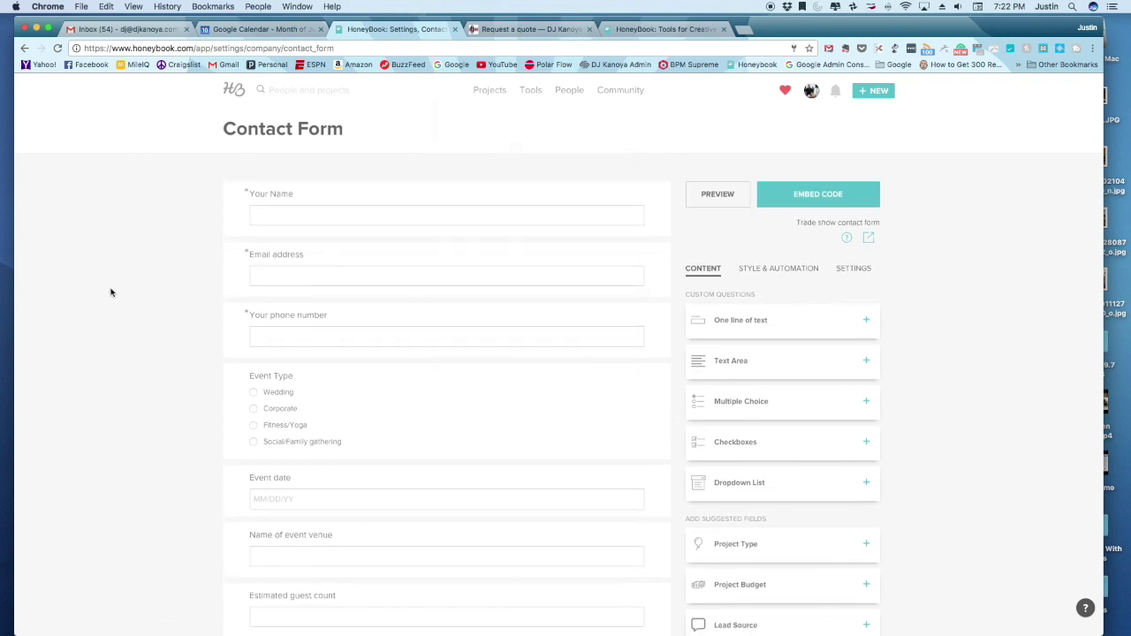
{"action": "scroll", "coordinate": [111, 292], "scroll_direction": "down", "scroll_amount": 3}
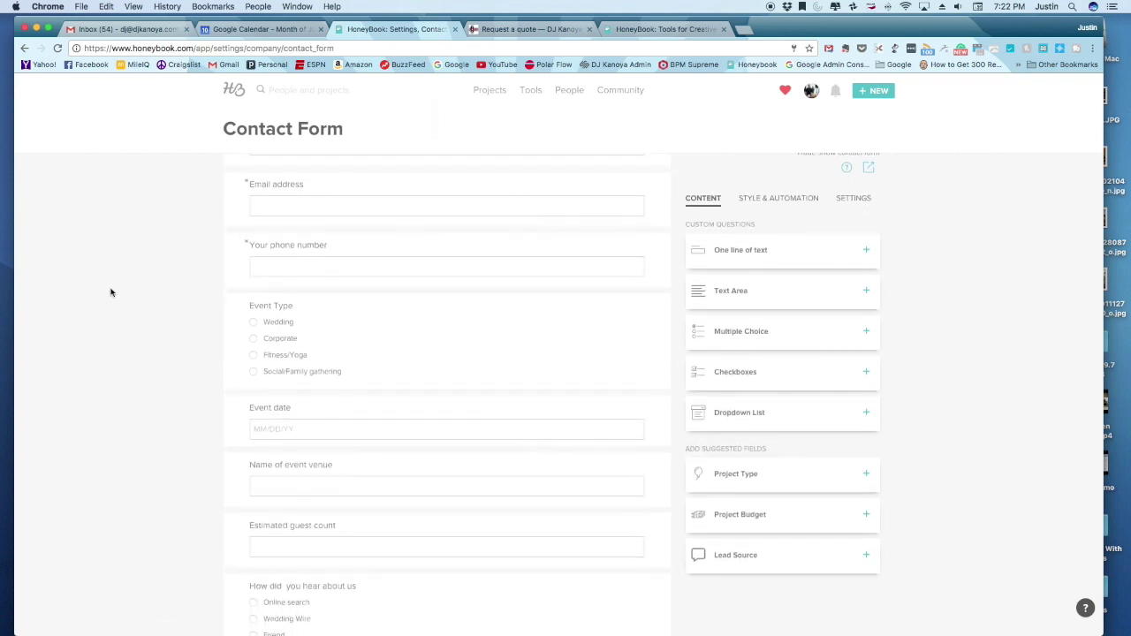
{"action": "left_click", "coordinate": [526, 33]}
{"action": "scroll", "coordinate": [548, 404], "scroll_direction": "up", "scroll_amount": 3}
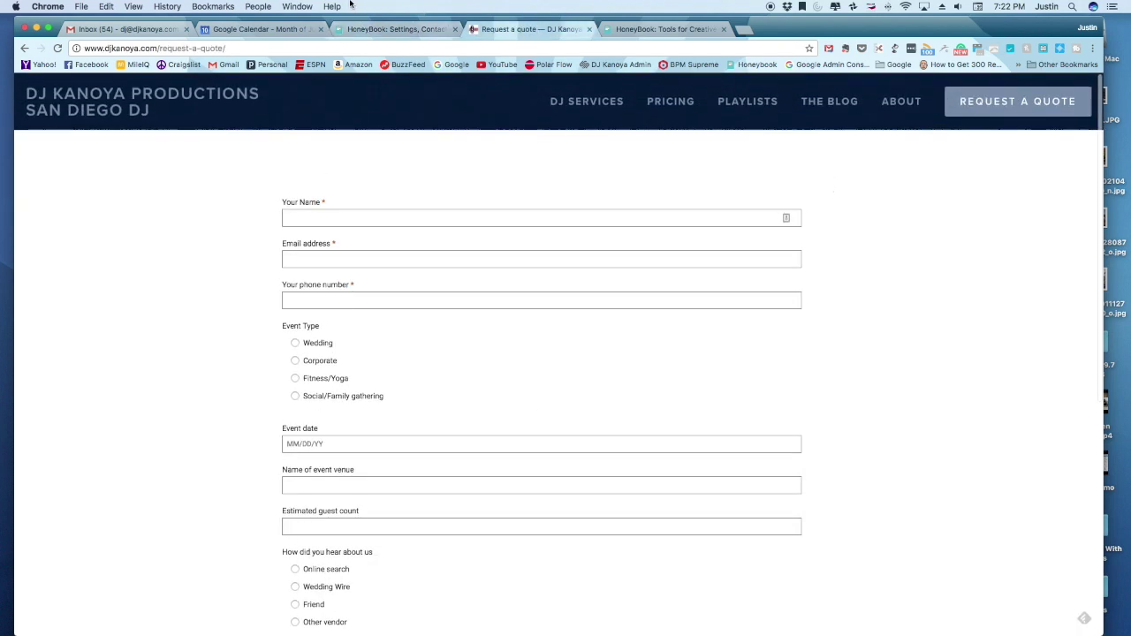
Step: Return to the Contact Form editor and examine its form fields, custom question types and suggested fields
{"action": "key", "text": "ctrl+shift+Tab"}
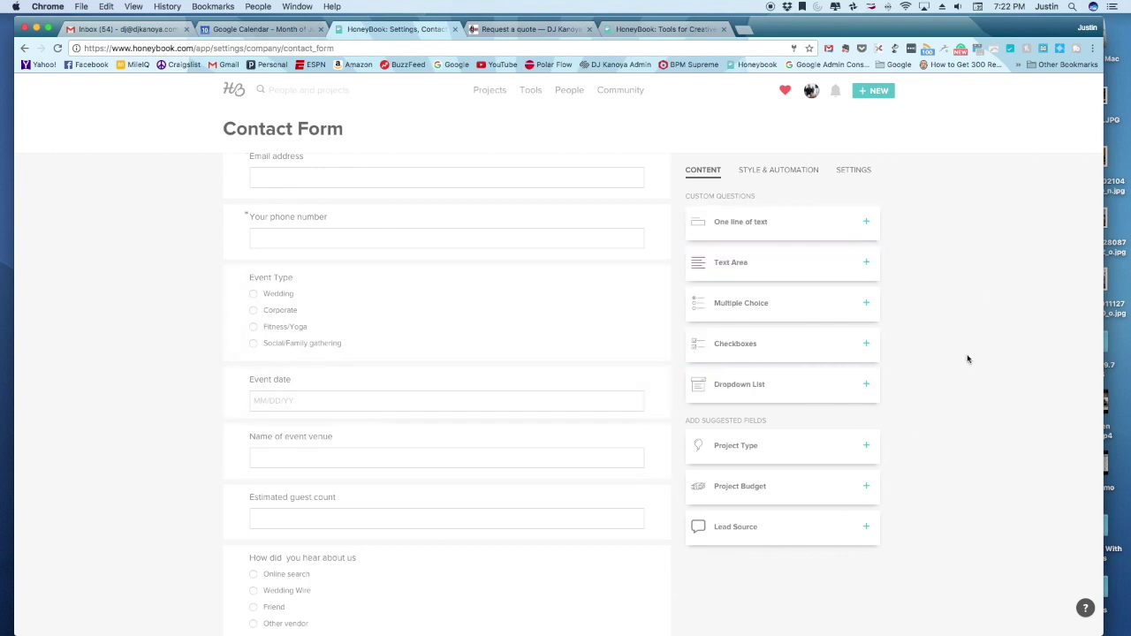
{"action": "scroll", "coordinate": [967, 359], "scroll_direction": "down", "scroll_amount": 1}
{"action": "scroll", "coordinate": [967, 359], "scroll_direction": "up", "scroll_amount": 1}
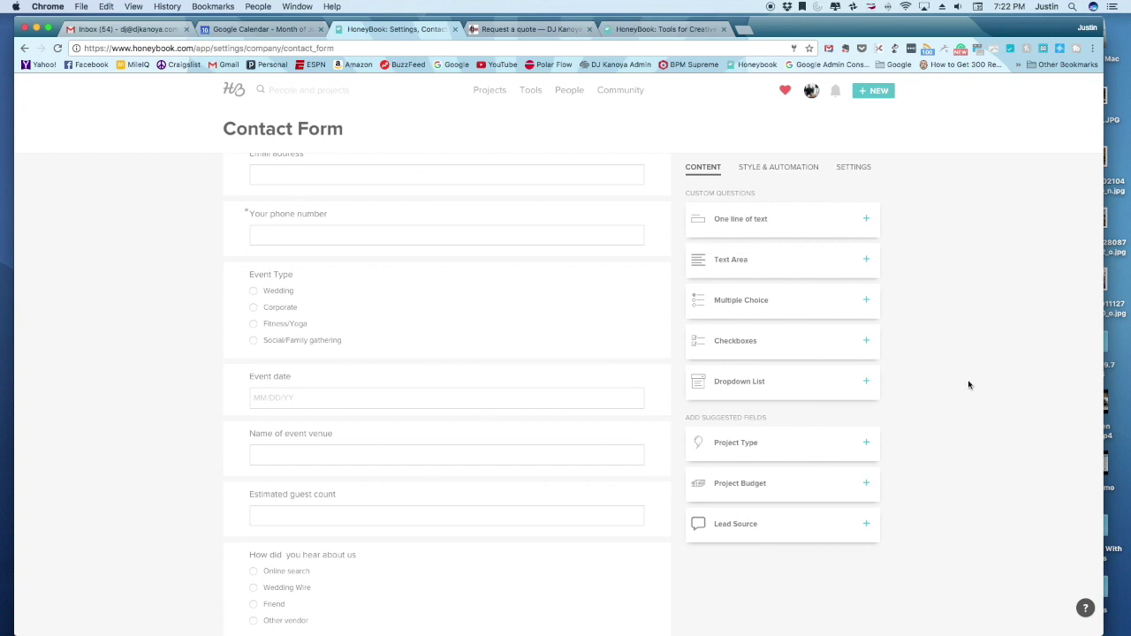
{"action": "scroll", "coordinate": [963, 362], "scroll_direction": "down", "scroll_amount": 1}
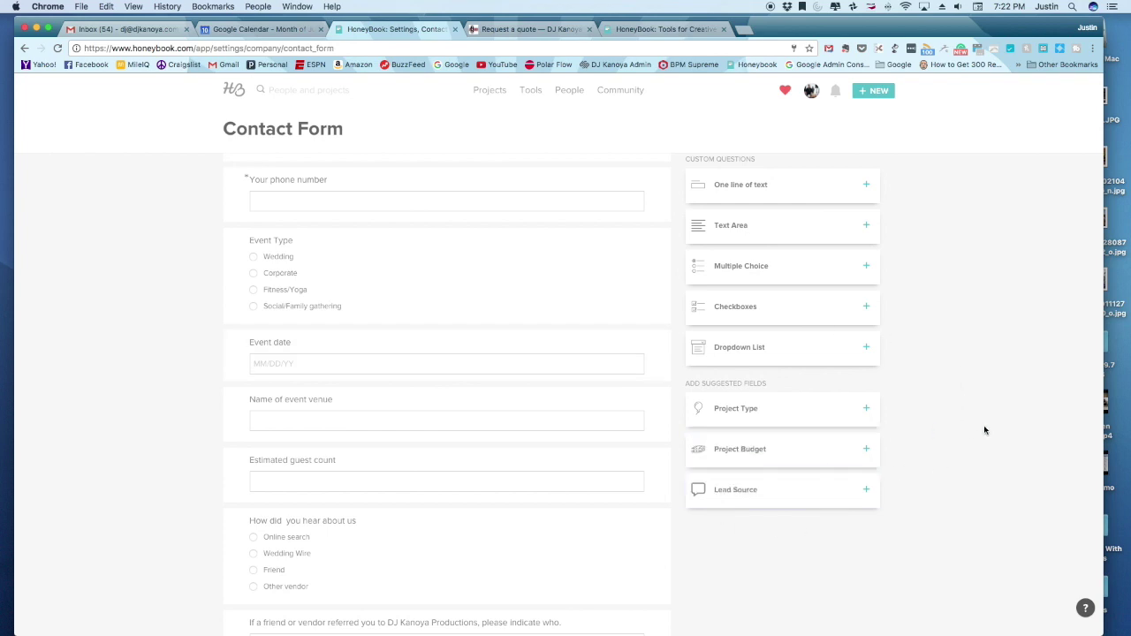
{"action": "scroll", "coordinate": [1010, 439], "scroll_direction": "up", "scroll_amount": 2}
{"action": "scroll", "coordinate": [1010, 438], "scroll_direction": "down", "scroll_amount": 3}
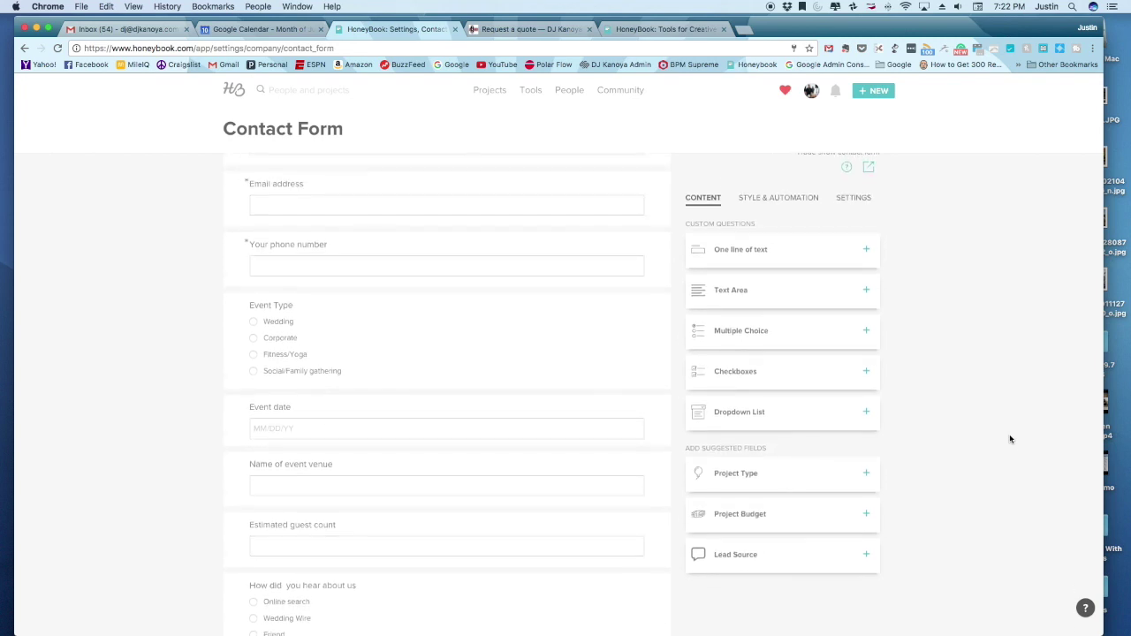
{"action": "scroll", "coordinate": [592, 461], "scroll_direction": "up", "scroll_amount": 2}
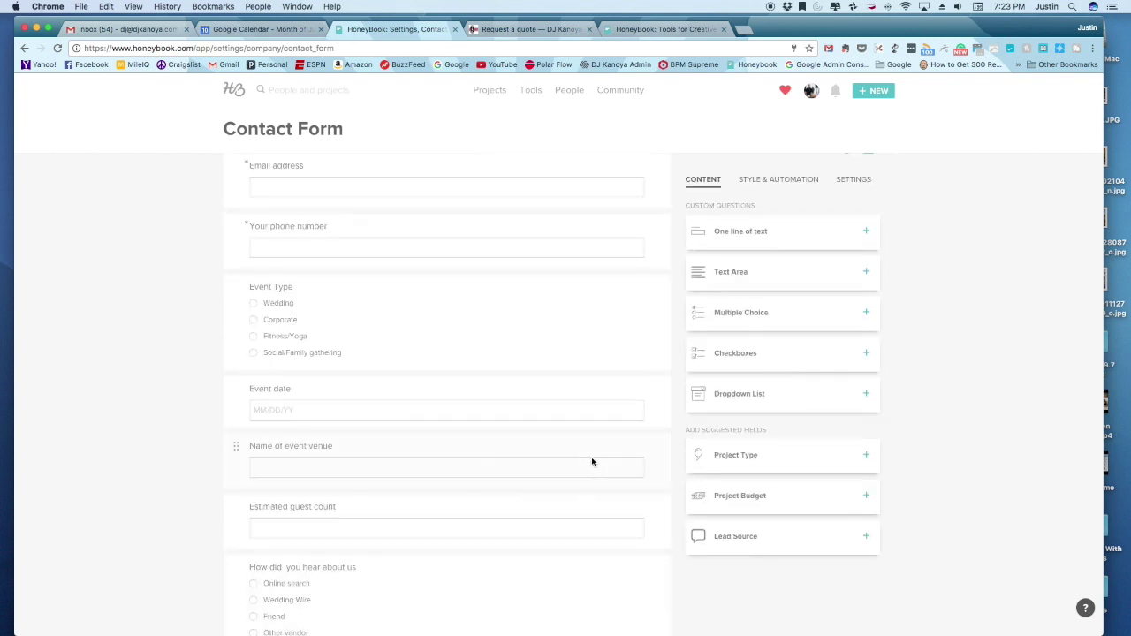
{"action": "scroll", "coordinate": [591, 459], "scroll_direction": "up", "scroll_amount": 3}
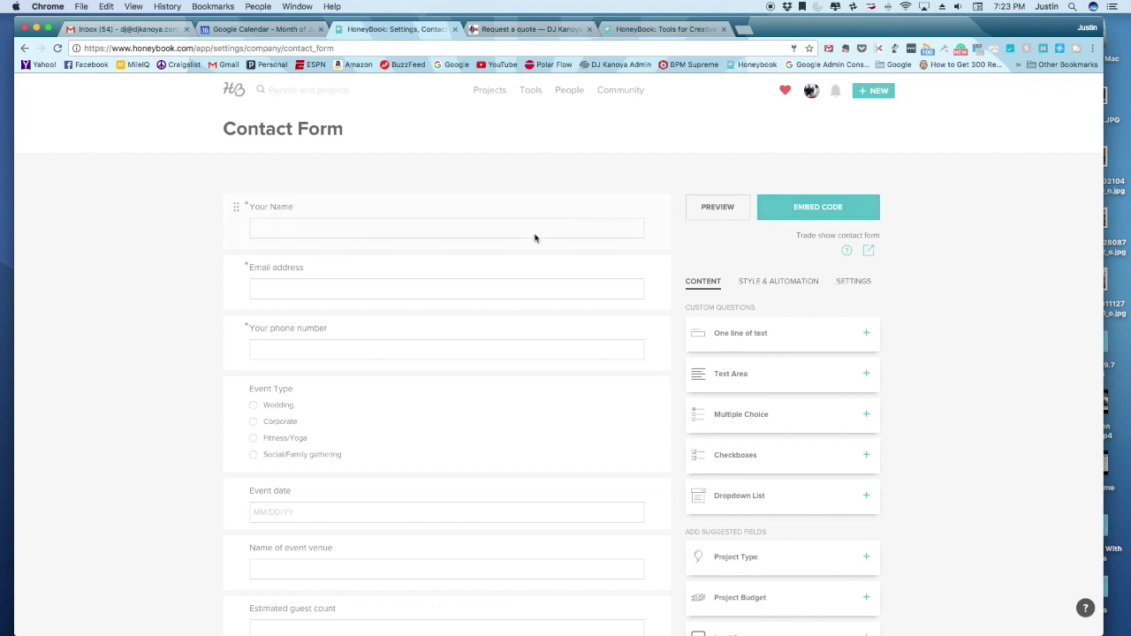
{"action": "scroll", "coordinate": [539, 243], "scroll_direction": "down", "scroll_amount": 1}
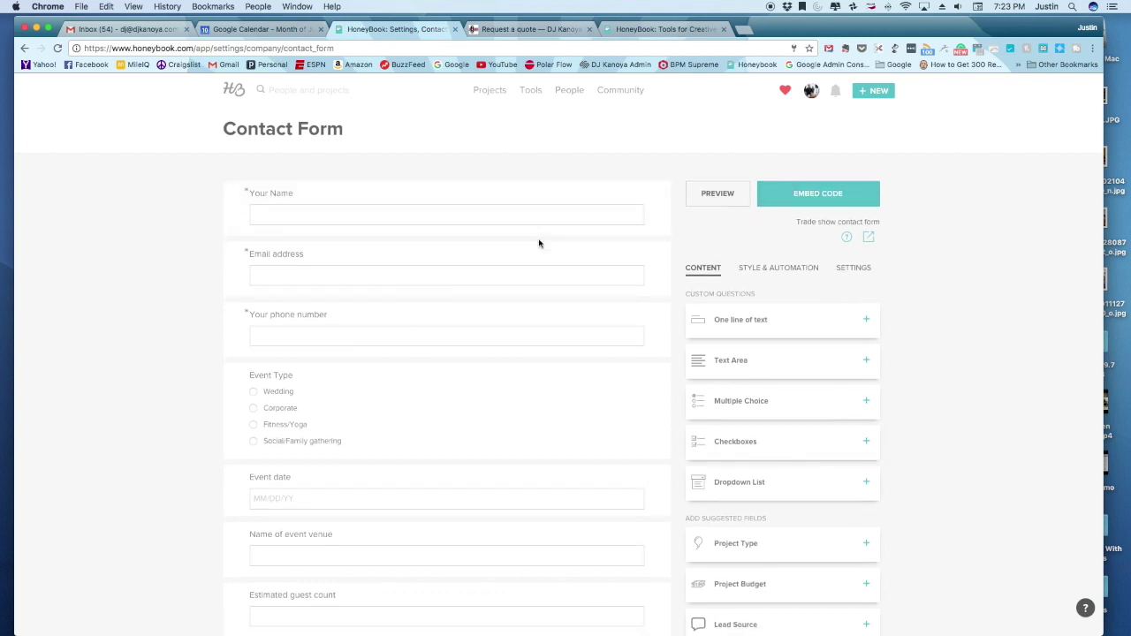
{"action": "scroll", "coordinate": [539, 244], "scroll_direction": "down", "scroll_amount": 1}
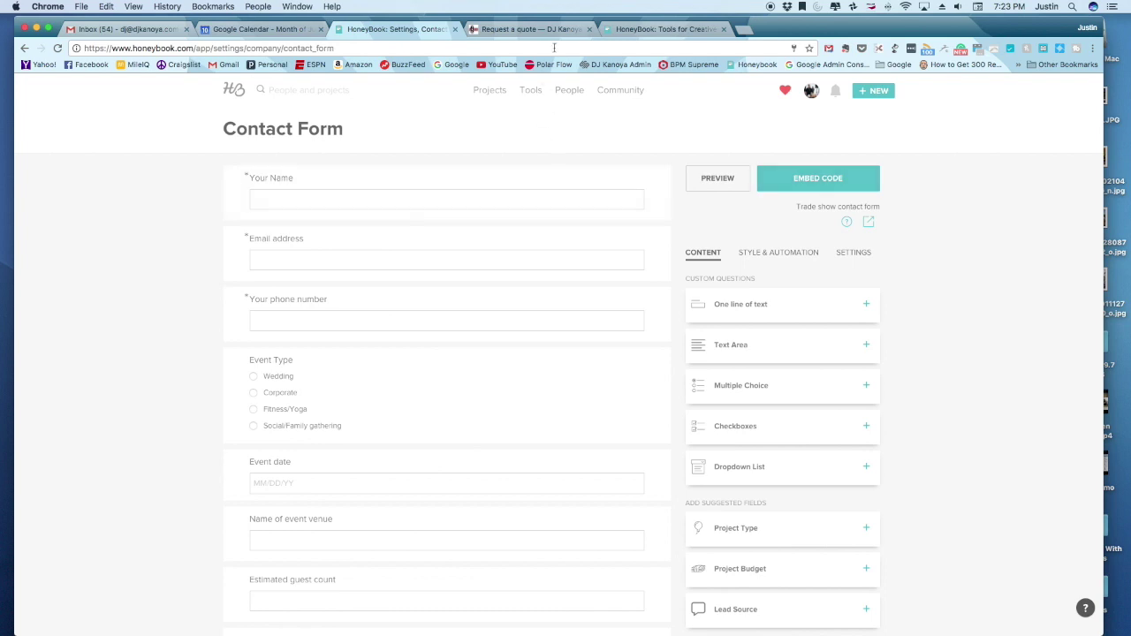
Step: Go back to the published Request a Quote page and review the form down to its submit section
{"action": "left_click", "coordinate": [535, 29]}
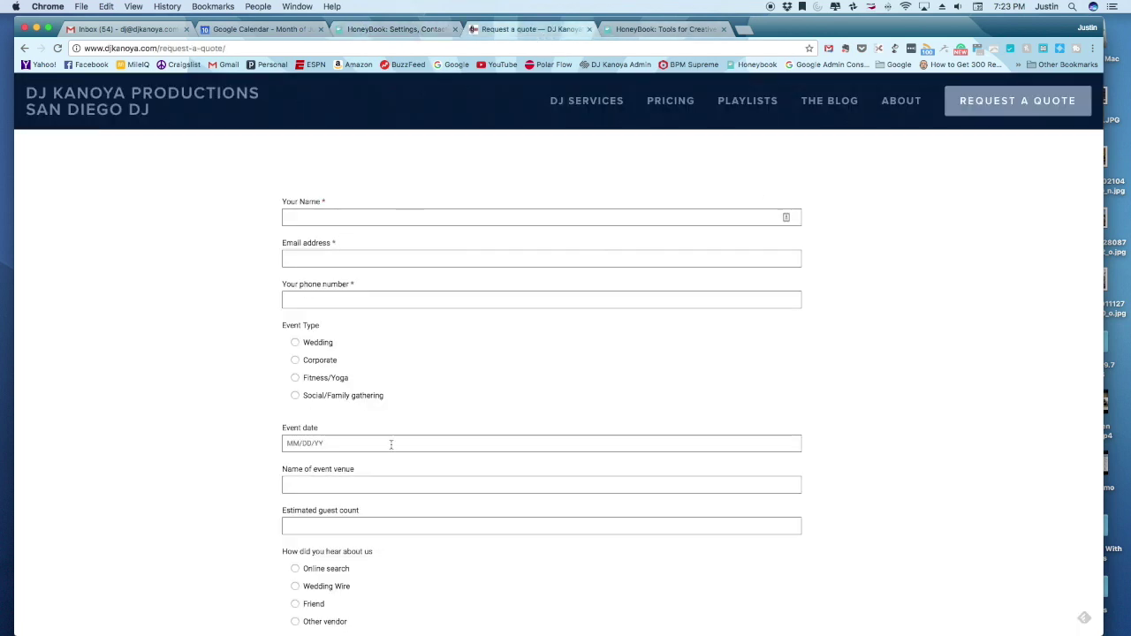
{"action": "scroll", "coordinate": [697, 329], "scroll_direction": "down", "scroll_amount": 2}
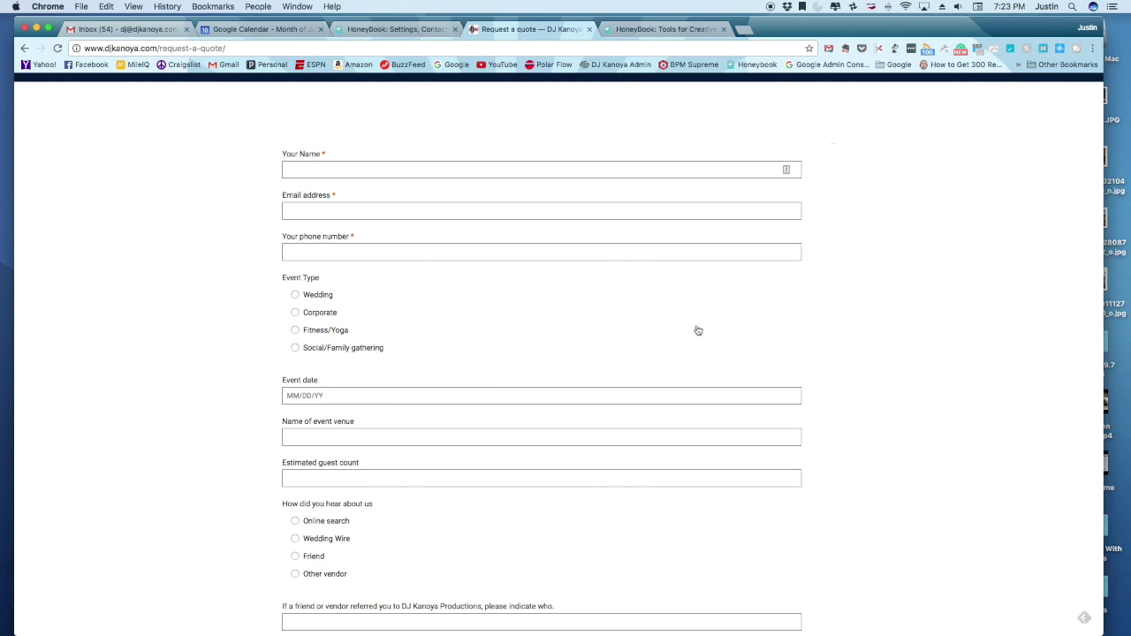
{"action": "scroll", "coordinate": [579, 314], "scroll_direction": "down", "scroll_amount": 2}
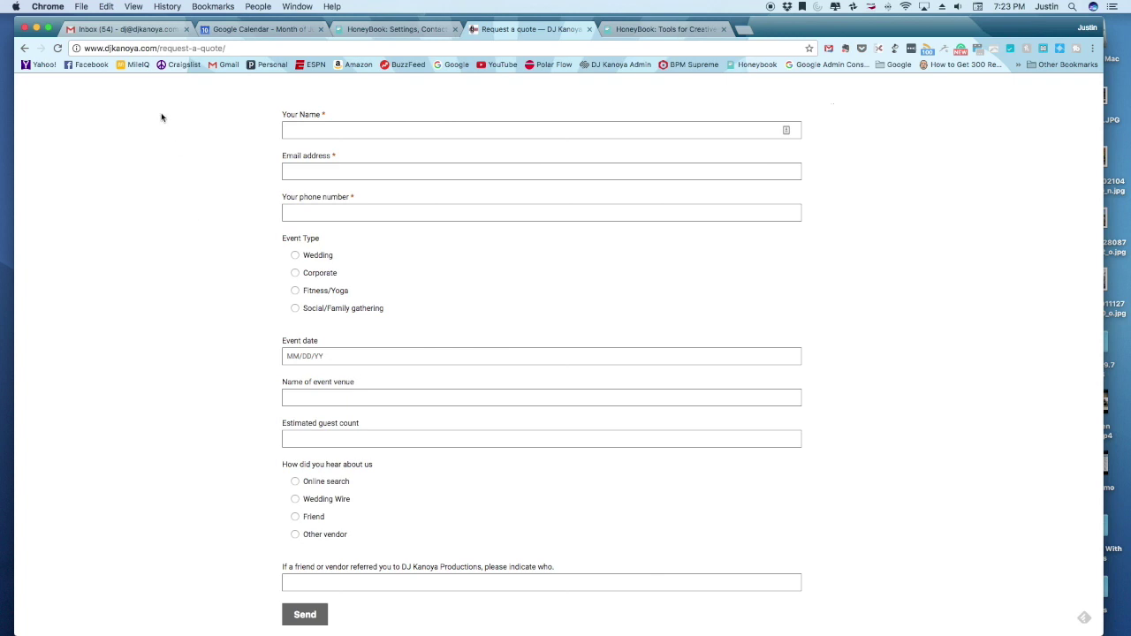
Step: Switch to the Gmail inbox, open the most recent New Inquiry Added email and read the submitted event details
{"action": "left_click", "coordinate": [118, 30]}
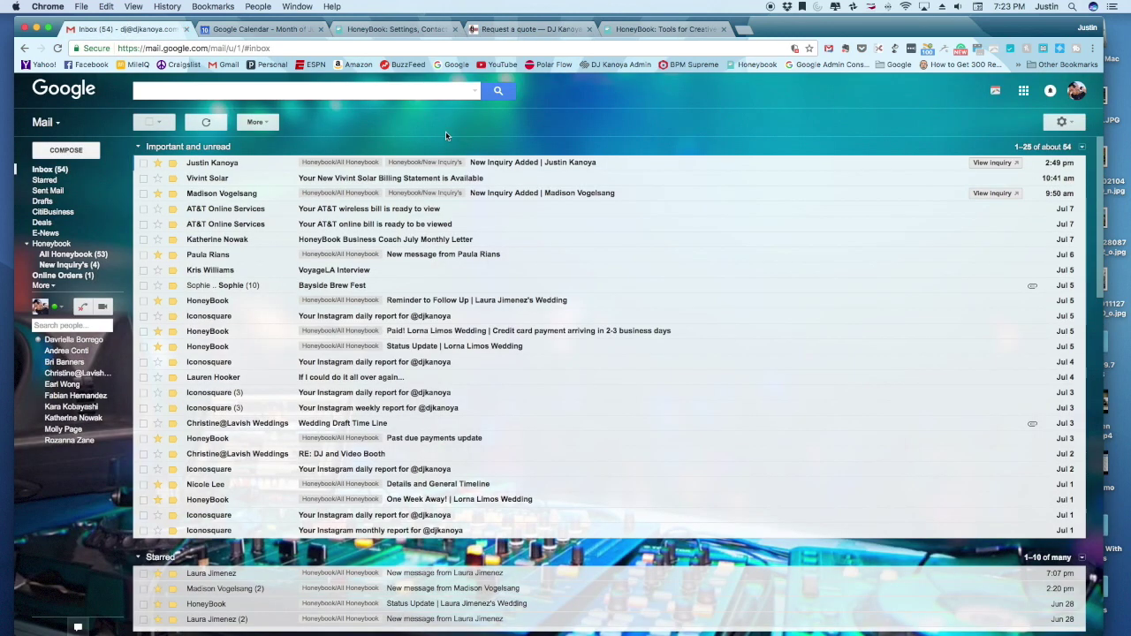
{"action": "left_click", "coordinate": [502, 163]}
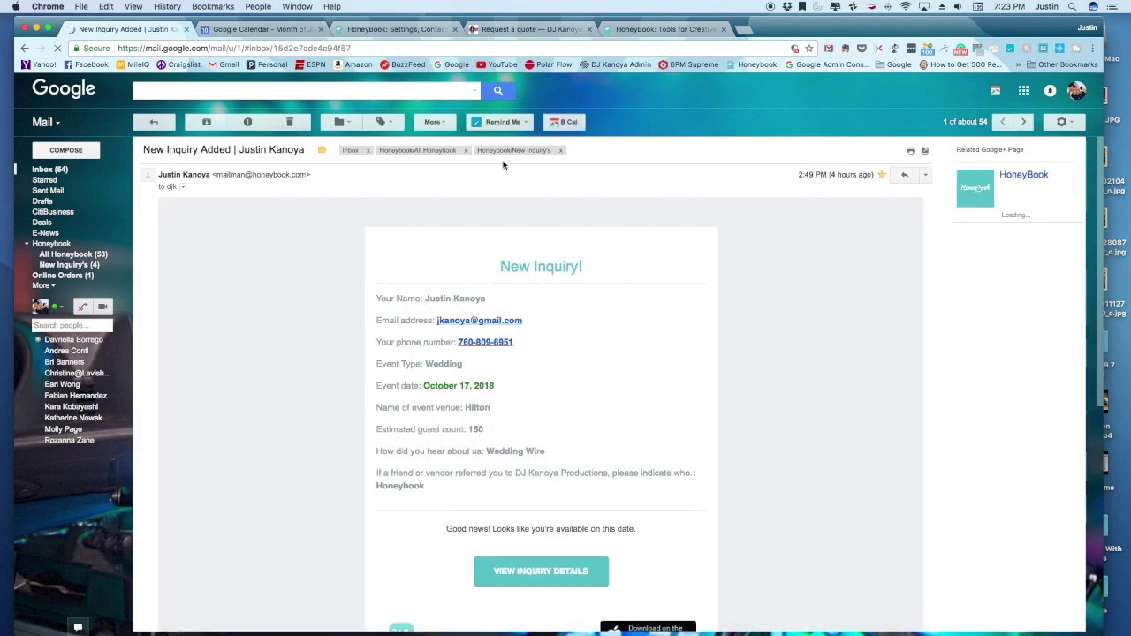
{"action": "scroll", "coordinate": [758, 336], "scroll_direction": "down", "scroll_amount": 2}
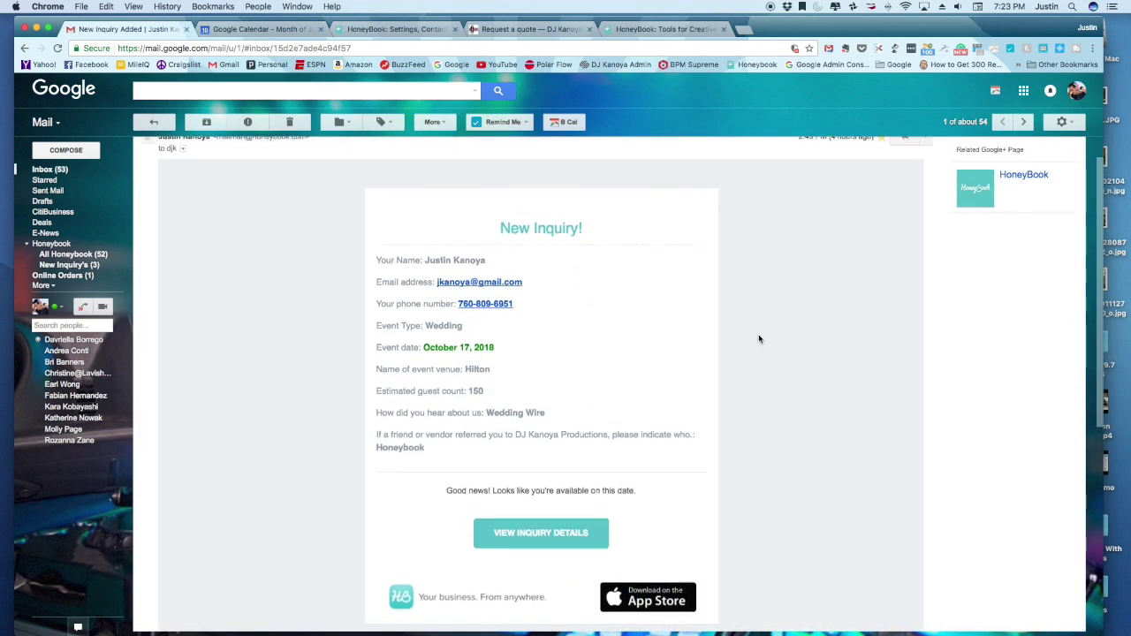
{"action": "scroll", "coordinate": [759, 338], "scroll_direction": "down", "scroll_amount": 2}
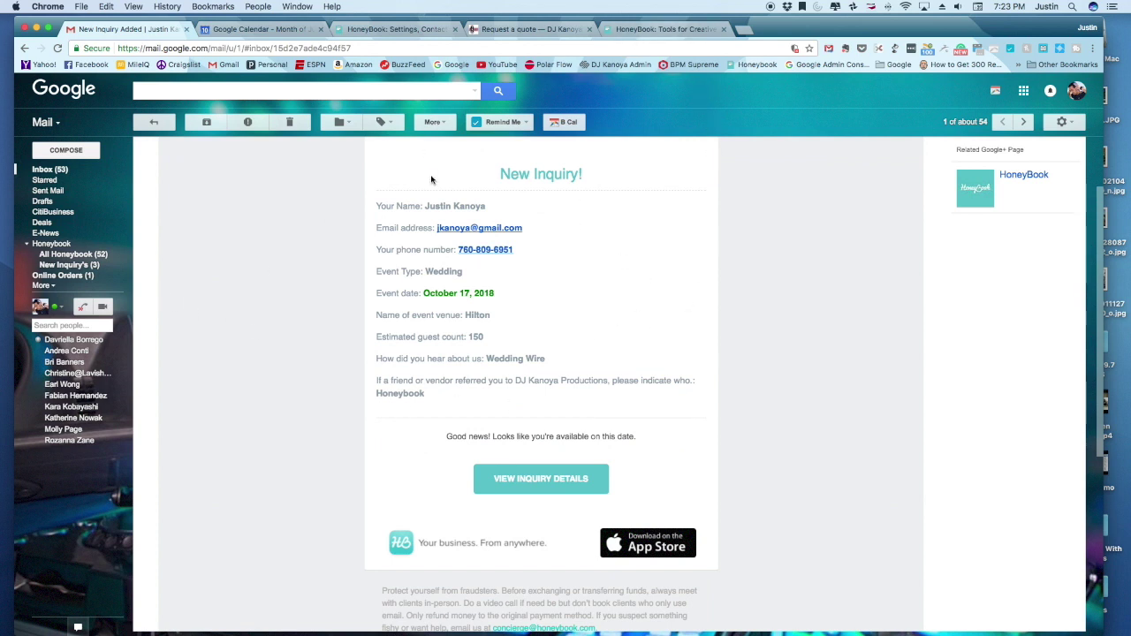
Step: Switch to HoneyBook, filter the project pipeline to the Inquiry stage, and open the inquiry's project to review its activity
{"action": "left_click", "coordinate": [392, 29]}
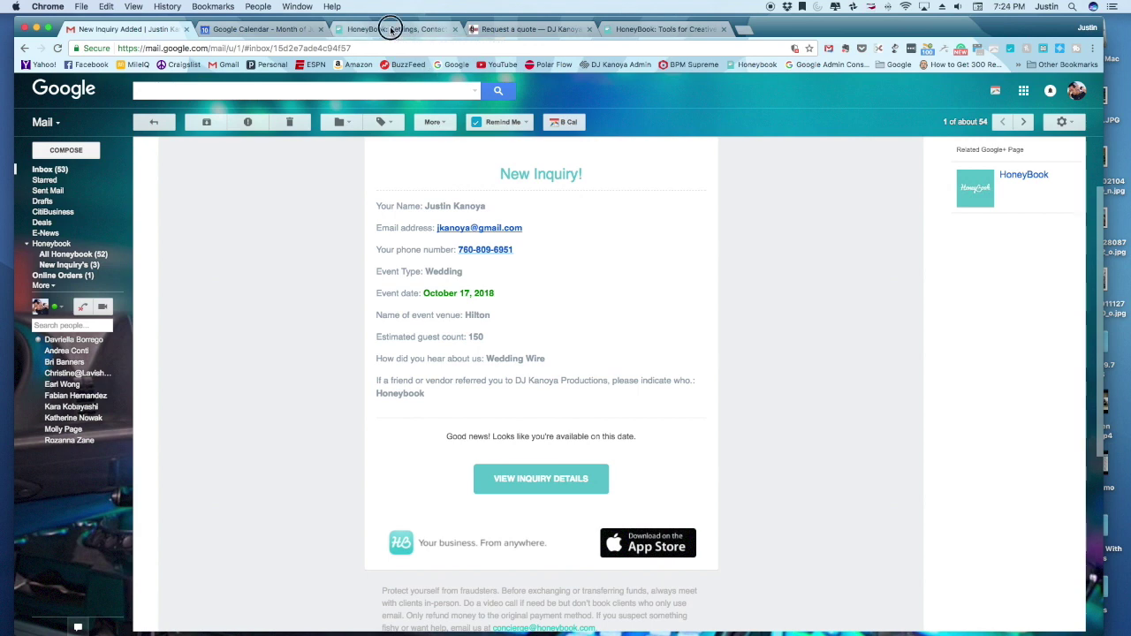
{"action": "left_click", "coordinate": [485, 92]}
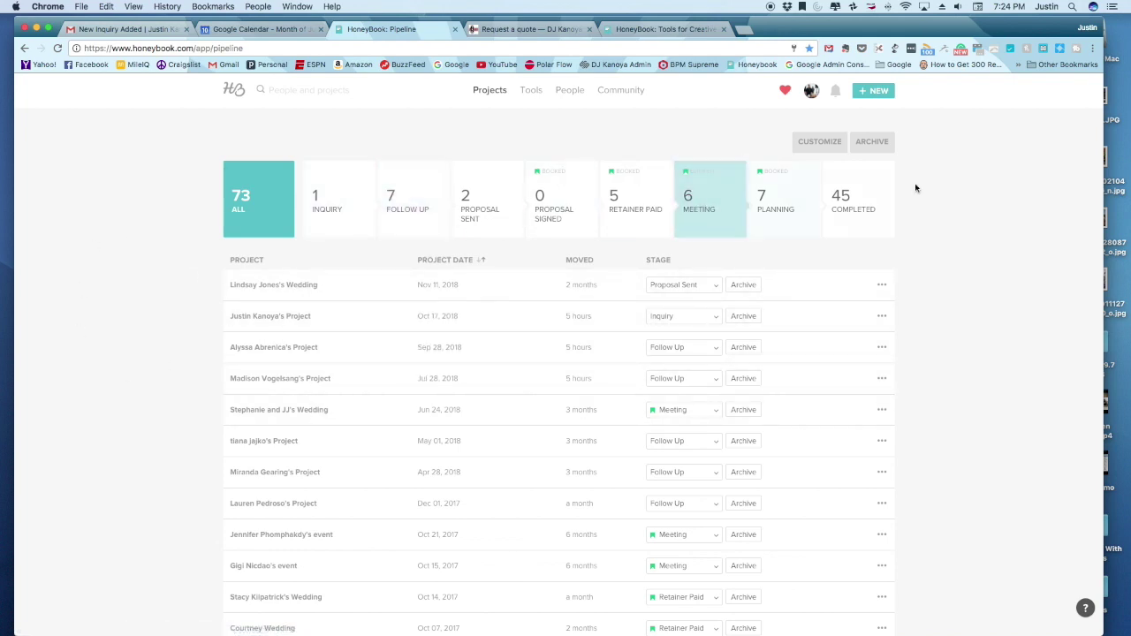
{"action": "left_click", "coordinate": [333, 204]}
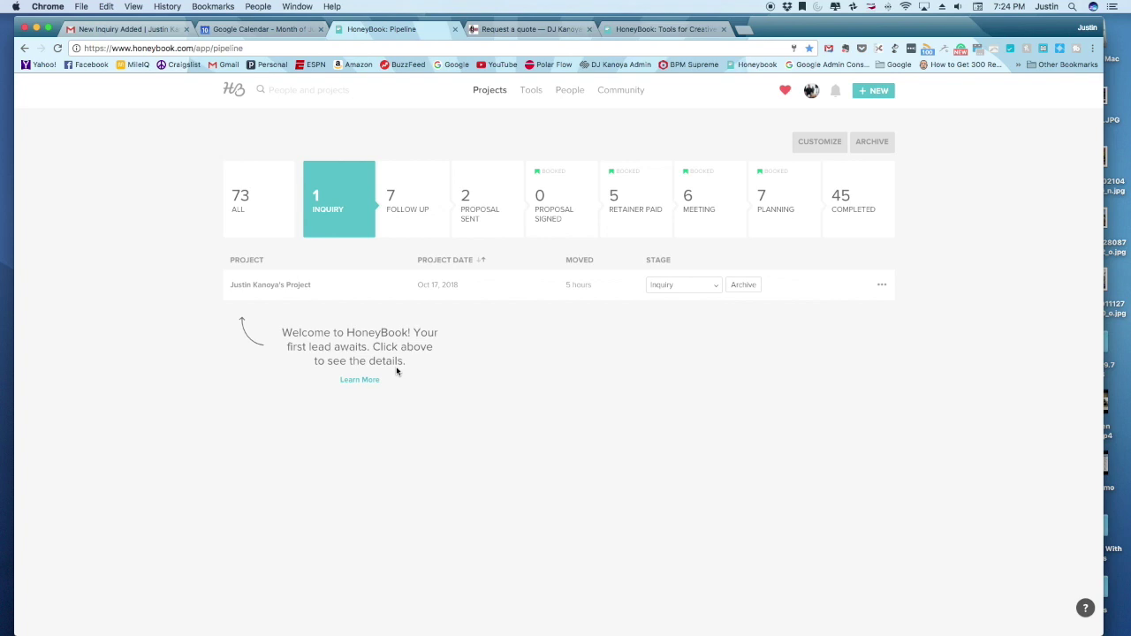
{"action": "left_click", "coordinate": [285, 288]}
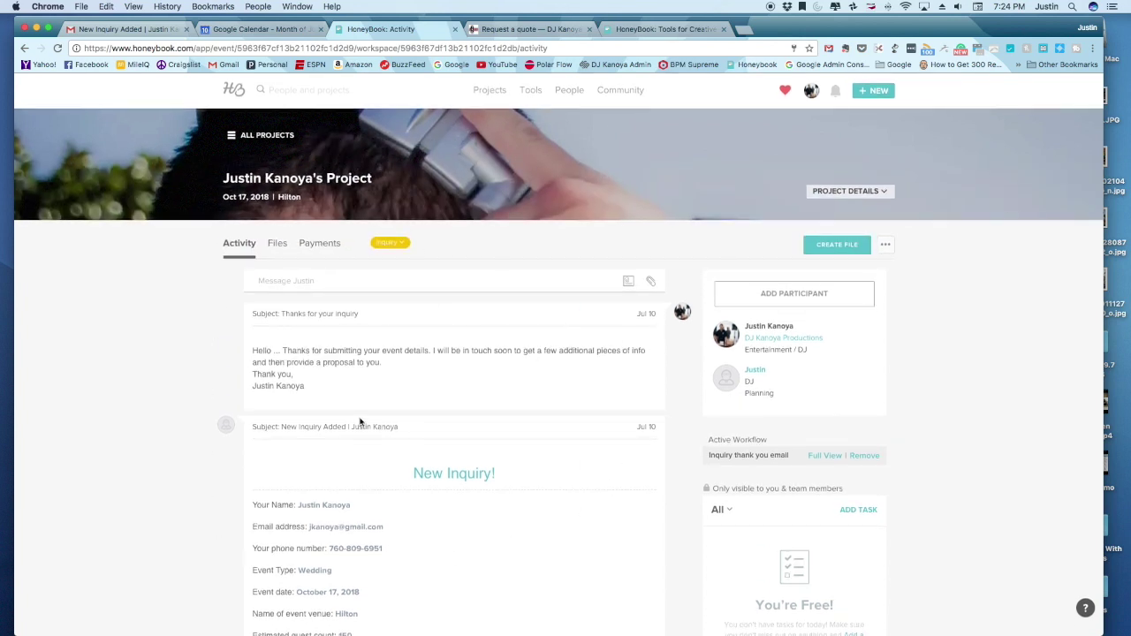
{"action": "scroll", "coordinate": [618, 524], "scroll_direction": "down", "scroll_amount": 3}
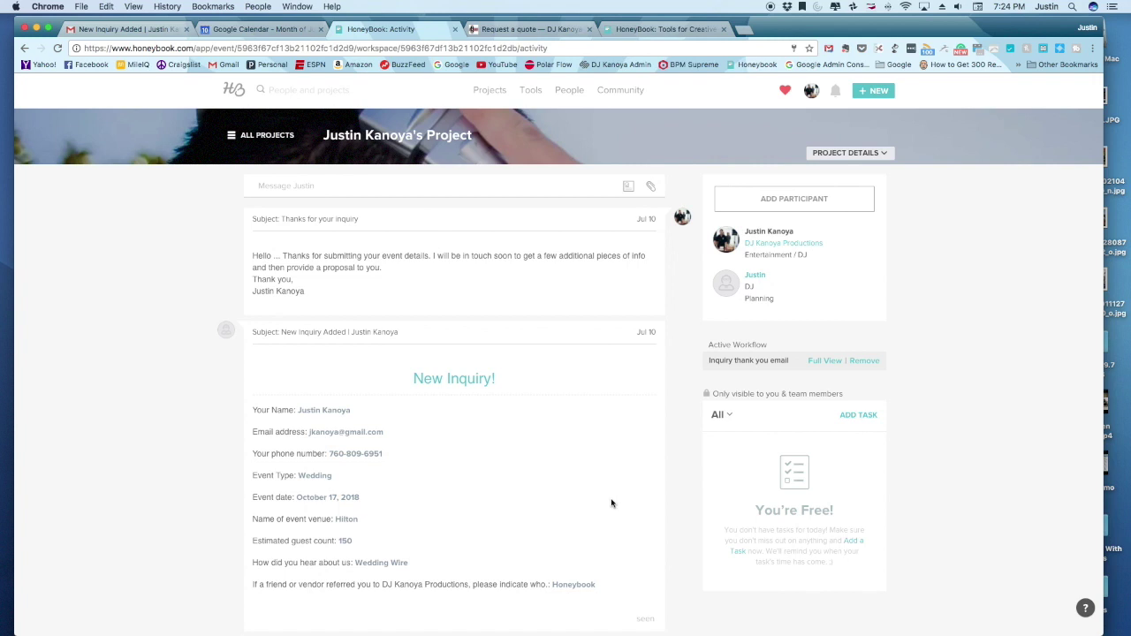
Step: Start a message to the client in the project's activity feed with the body "Thank you for your inquiry."
{"action": "left_click", "coordinate": [347, 188]}
{"action": "left_click", "coordinate": [353, 232]}
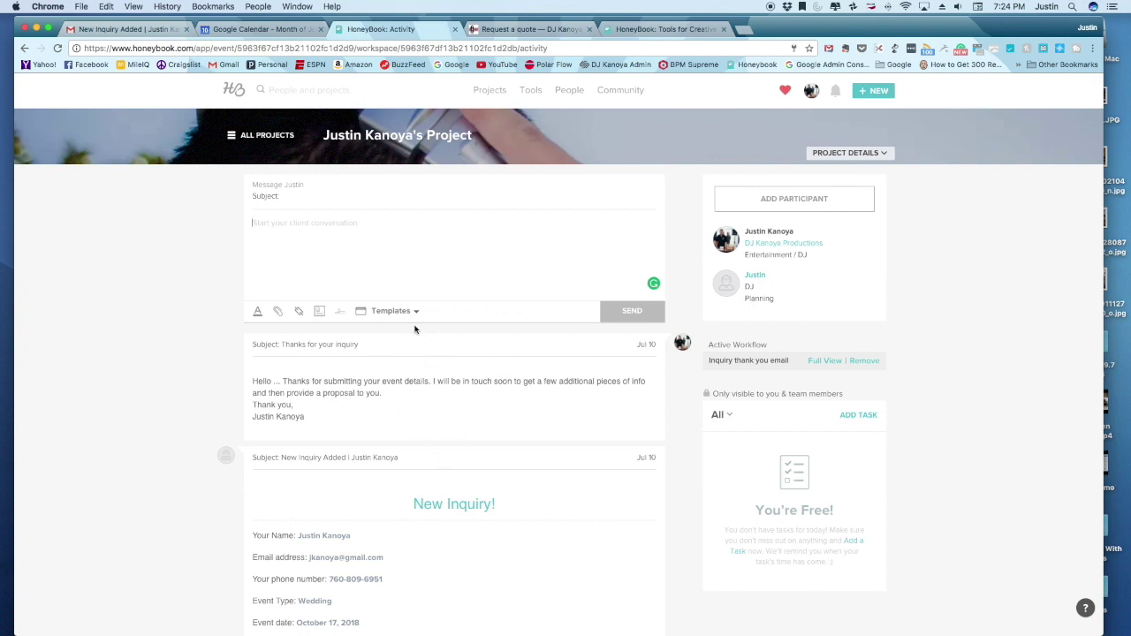
{"action": "left_click", "coordinate": [534, 262]}
{"action": "type", "text": "Thank you for your"}
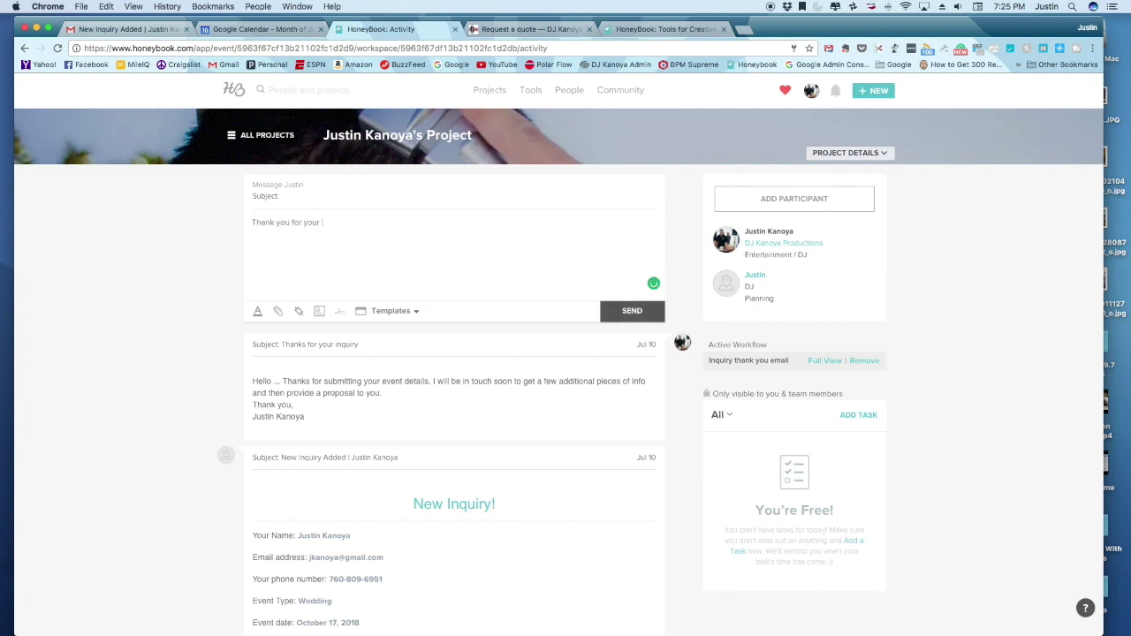
{"action": "type", "text": " inquiry."}
Step: Fill the client message from the Proposal template and select the main text of its body
{"action": "left_click", "coordinate": [403, 312]}
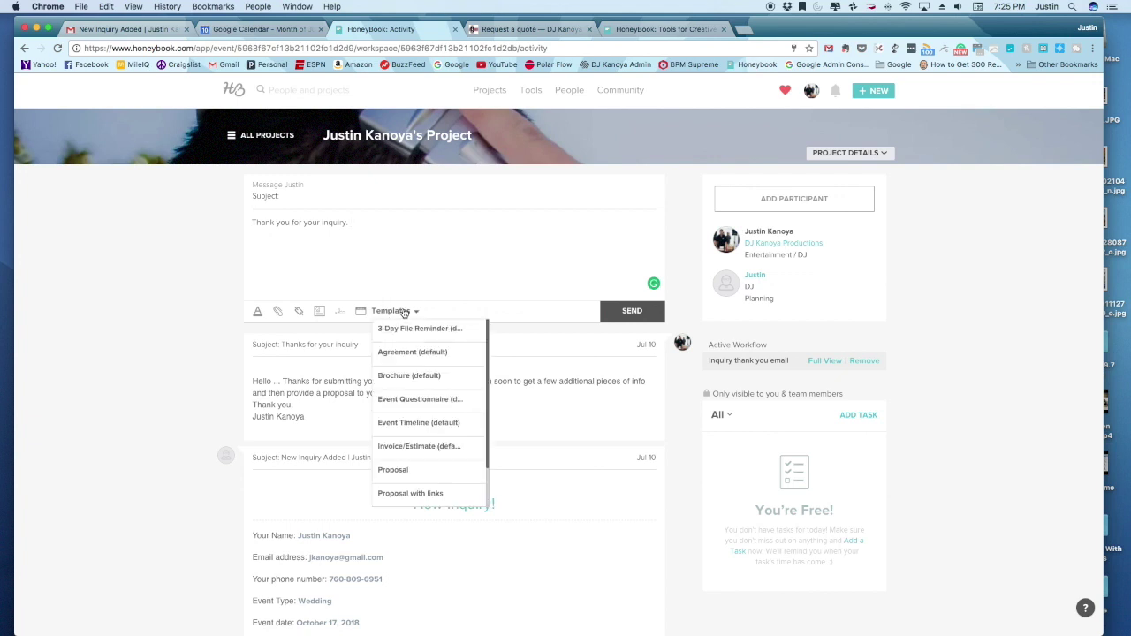
{"action": "scroll", "coordinate": [449, 440], "scroll_direction": "down", "scroll_amount": 3}
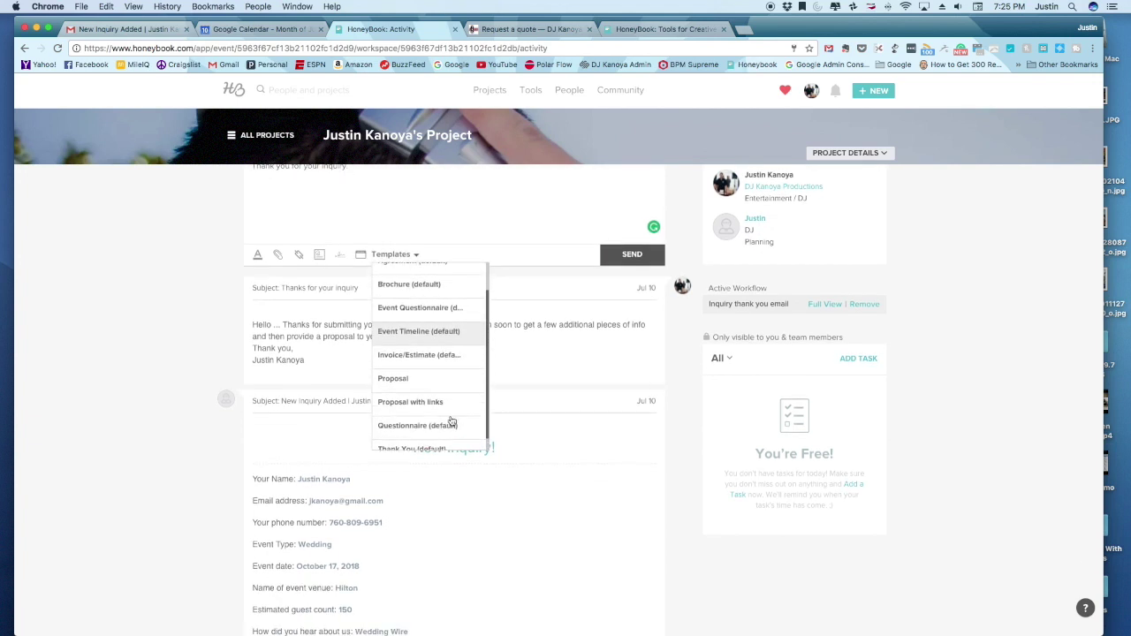
{"action": "scroll", "coordinate": [451, 424], "scroll_direction": "up", "scroll_amount": 4}
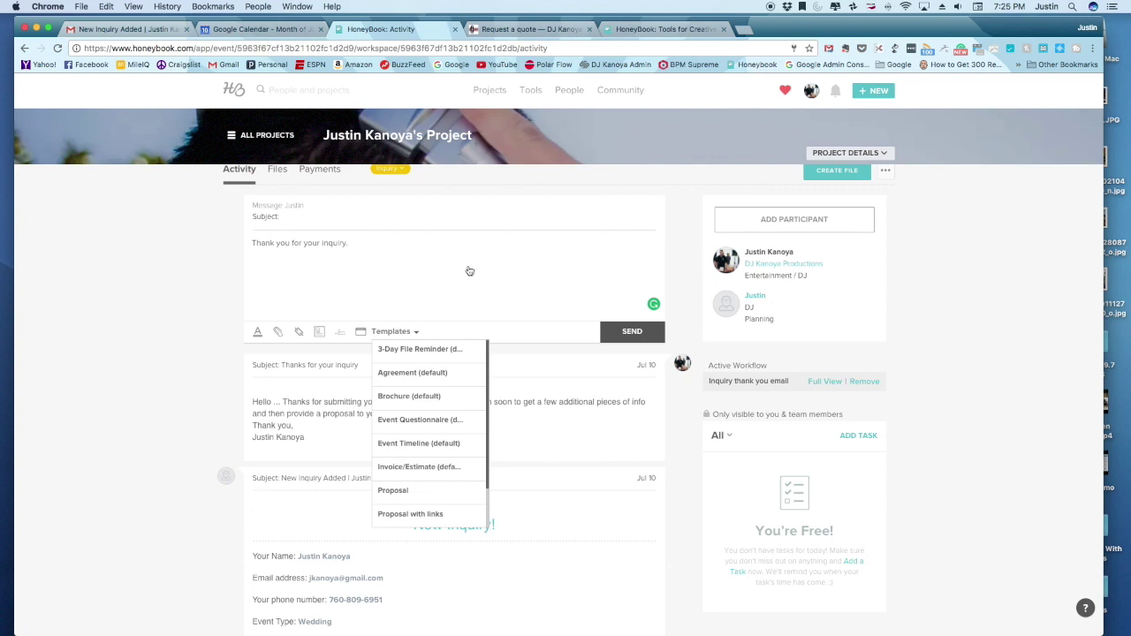
{"action": "scroll", "coordinate": [469, 270], "scroll_direction": "down", "scroll_amount": 1}
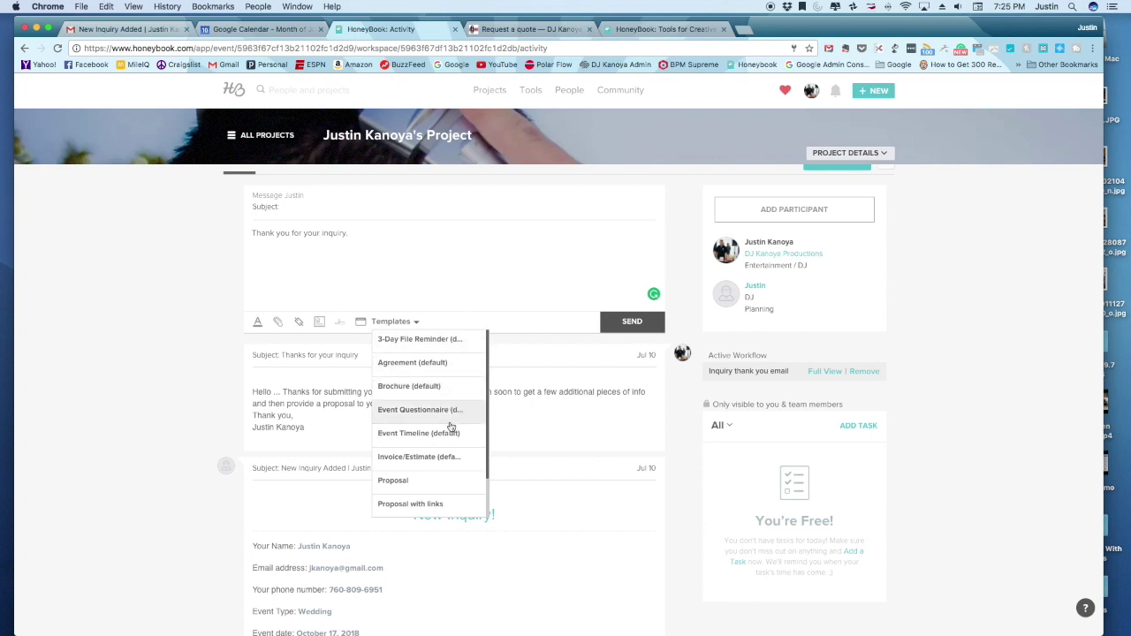
{"action": "left_click", "coordinate": [428, 480]}
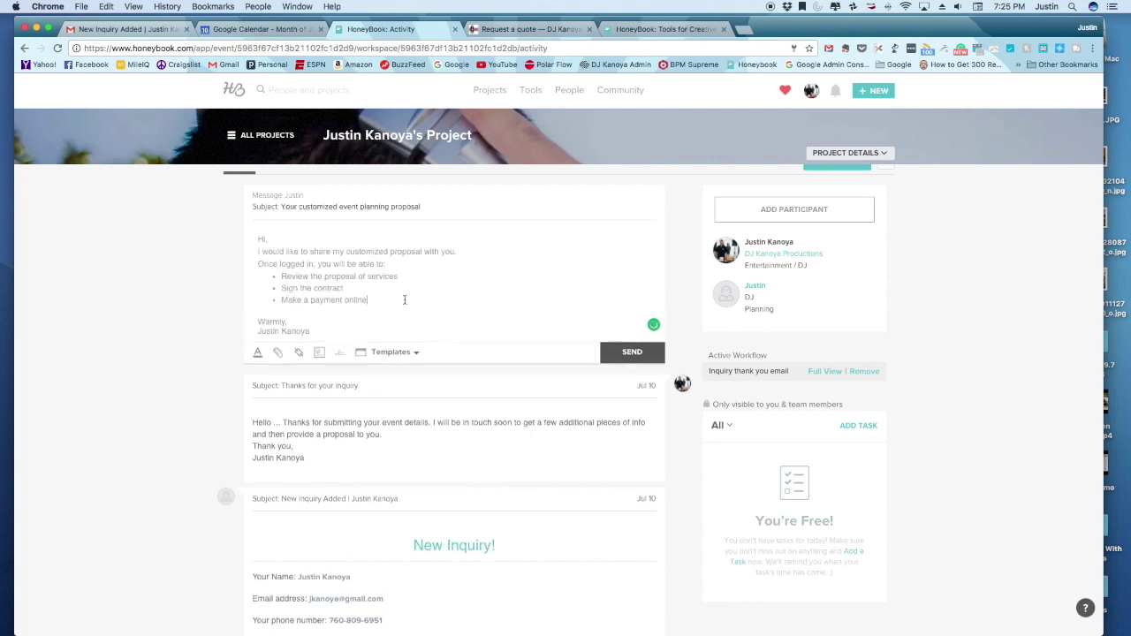
{"action": "left_click_drag", "start_coordinate": [420, 317], "coordinate": [242, 247]}
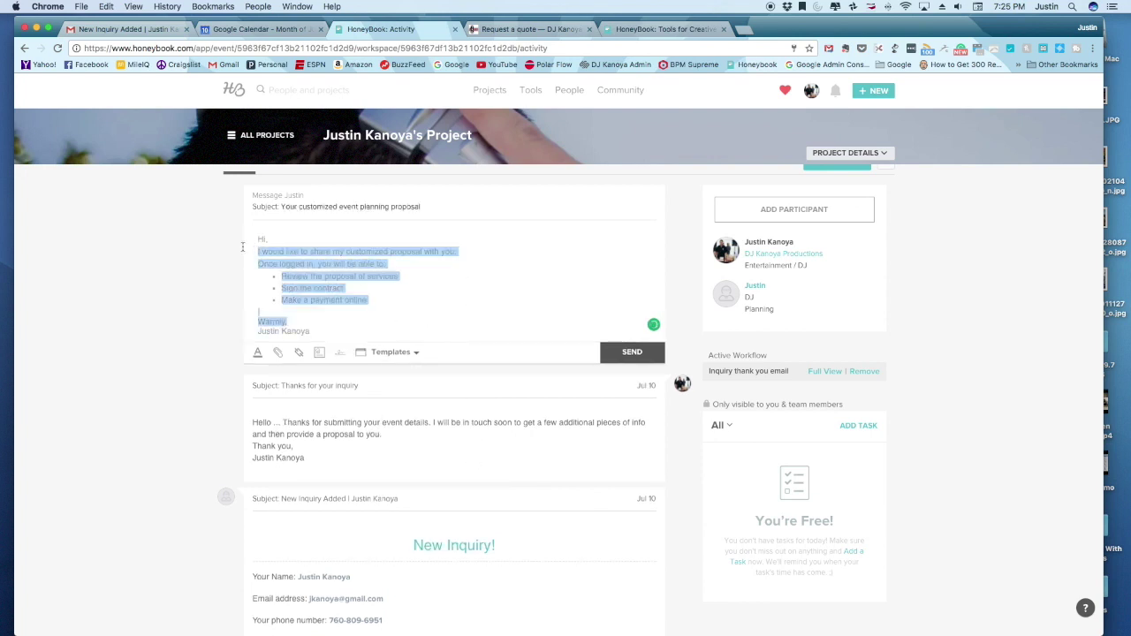
Step: Add the bullet "Editing this" below "Make a payment online" in the client message
{"action": "left_click", "coordinate": [421, 288]}
{"action": "key", "text": "Return"}
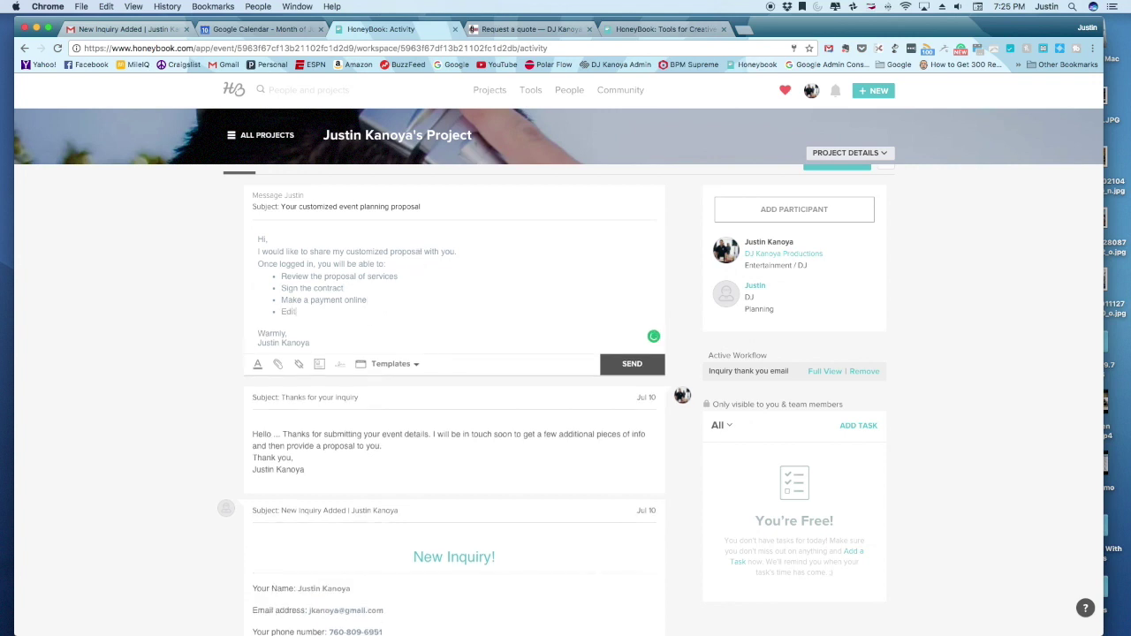
{"action": "type", "text": "Editing this"}
{"action": "scroll", "coordinate": [436, 356], "scroll_direction": "down", "scroll_amount": 2}
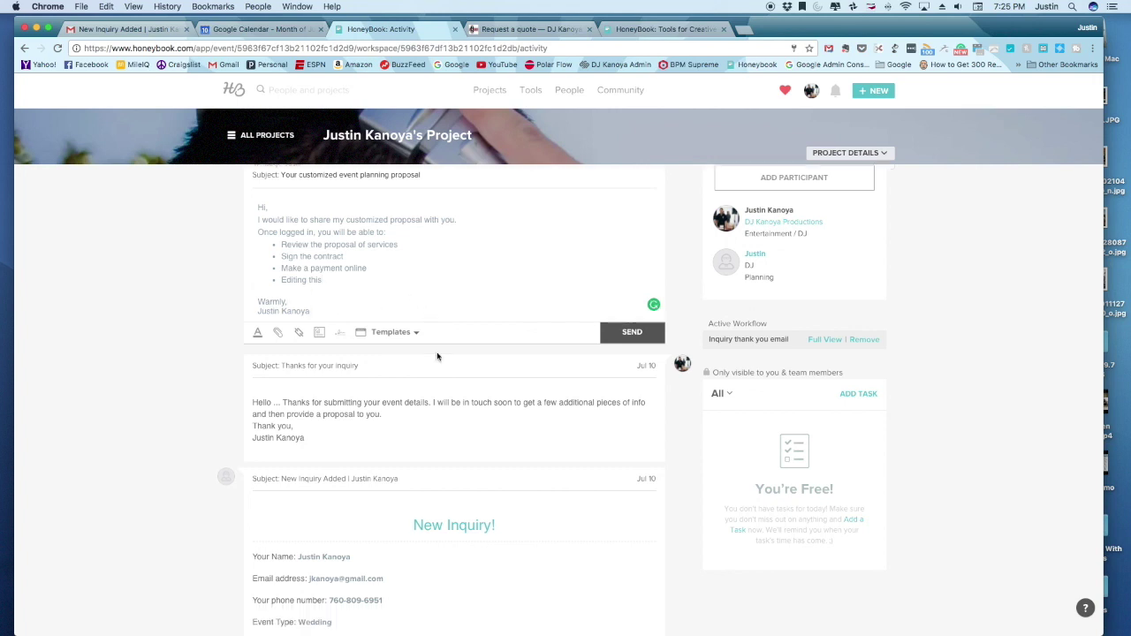
Step: Insert the email signature at the end of the client message and review the complete draft
{"action": "left_click", "coordinate": [339, 332]}
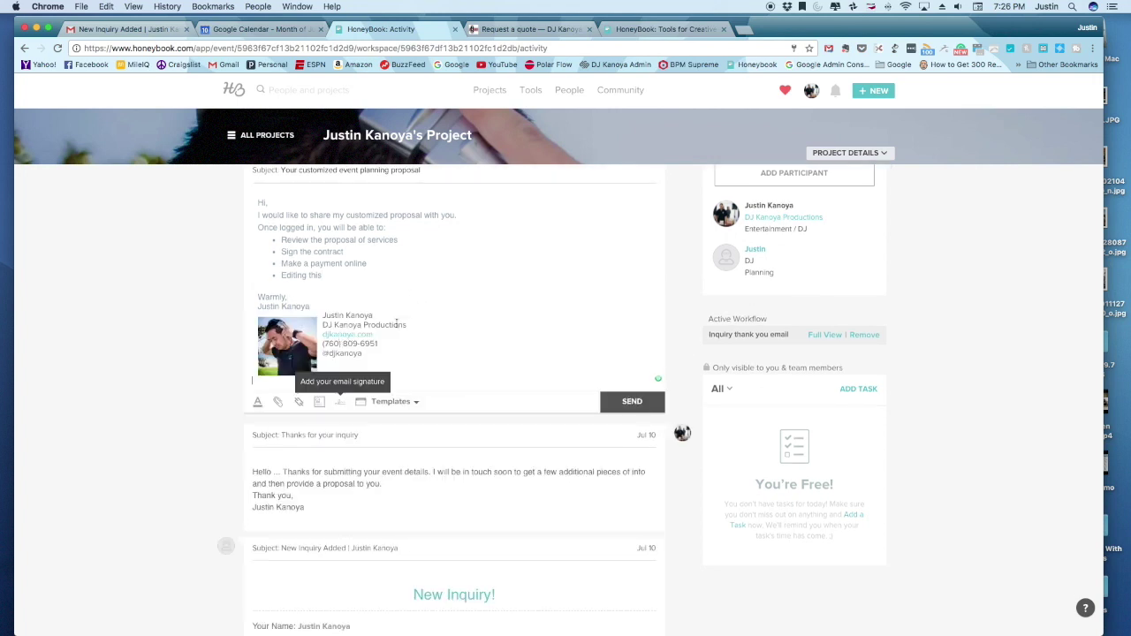
{"action": "scroll", "coordinate": [525, 318], "scroll_direction": "down", "scroll_amount": 3}
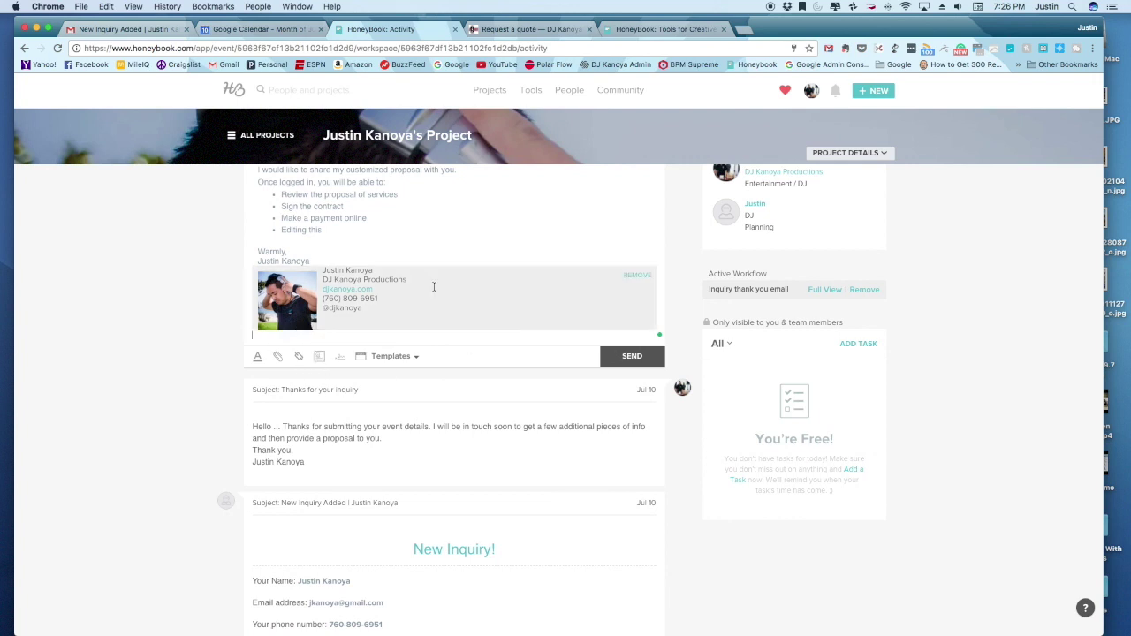
{"action": "scroll", "coordinate": [503, 377], "scroll_direction": "up", "scroll_amount": 2}
{"action": "scroll", "coordinate": [503, 376], "scroll_direction": "up", "scroll_amount": 2}
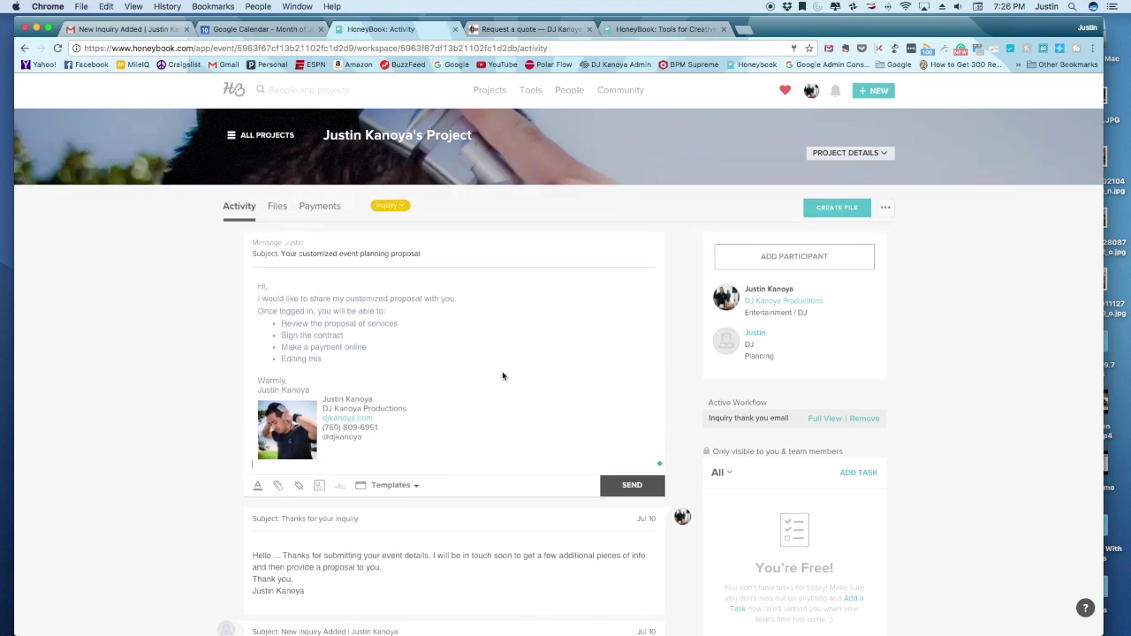
{"action": "scroll", "coordinate": [503, 376], "scroll_direction": "down", "scroll_amount": 2}
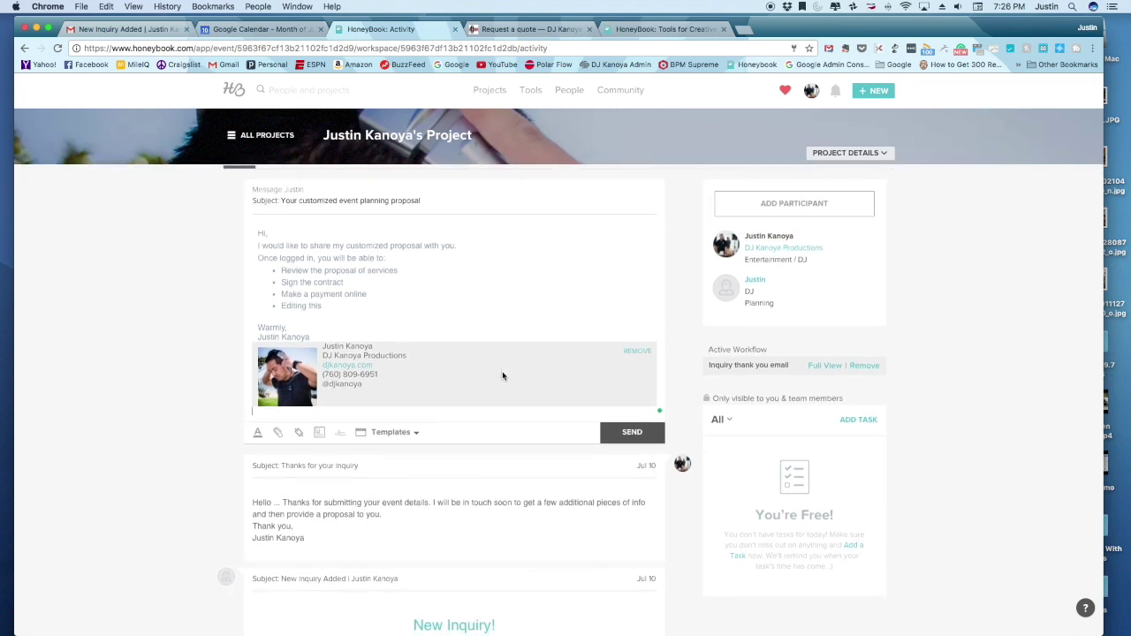
{"action": "scroll", "coordinate": [501, 374], "scroll_direction": "down", "scroll_amount": 1}
{"action": "scroll", "coordinate": [434, 336], "scroll_direction": "up", "scroll_amount": 1}
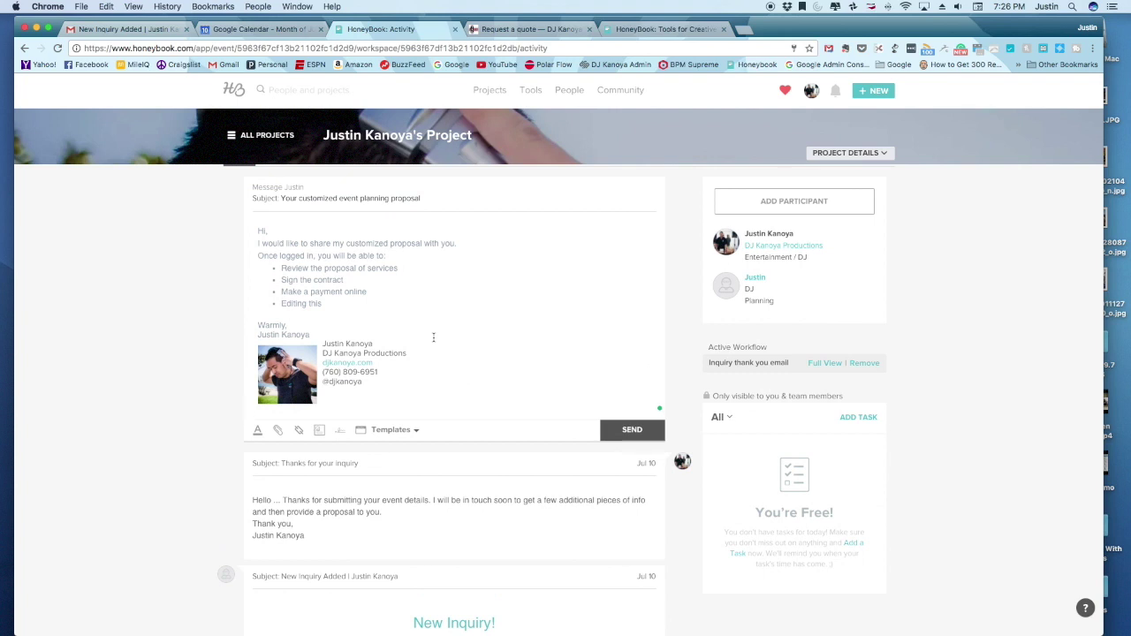
Step: Switch to Gmail to review the New Inquiry email, and return to HoneyBook to examine the drafted message and the project's activity feed
{"action": "left_click", "coordinate": [124, 29]}
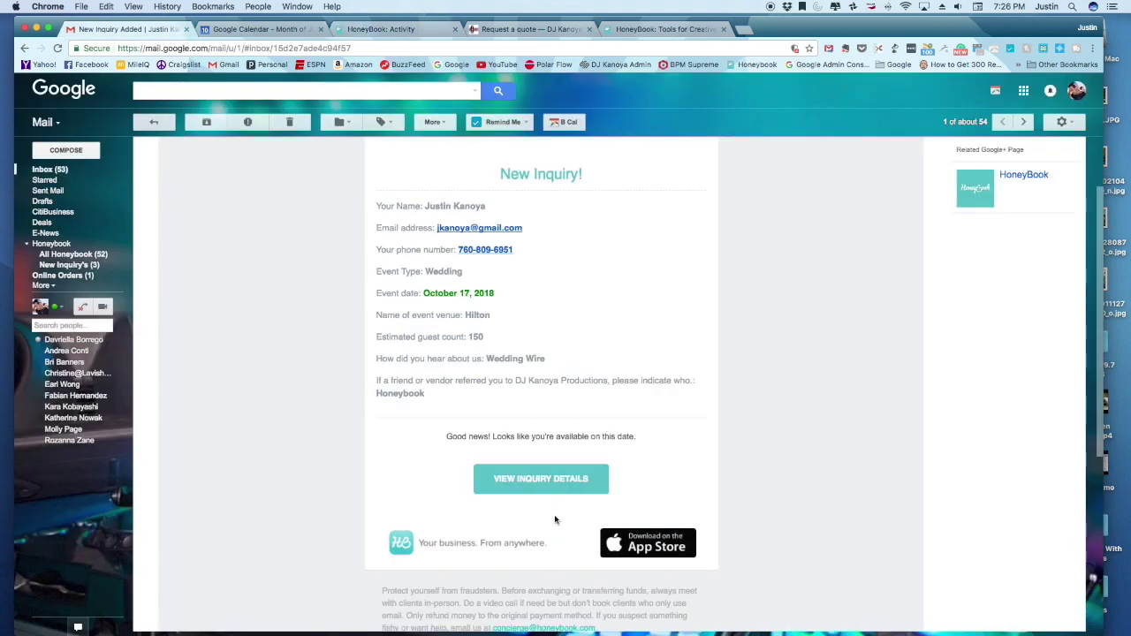
{"action": "scroll", "coordinate": [576, 372], "scroll_direction": "up", "scroll_amount": 3}
{"action": "scroll", "coordinate": [576, 371], "scroll_direction": "down", "scroll_amount": 2}
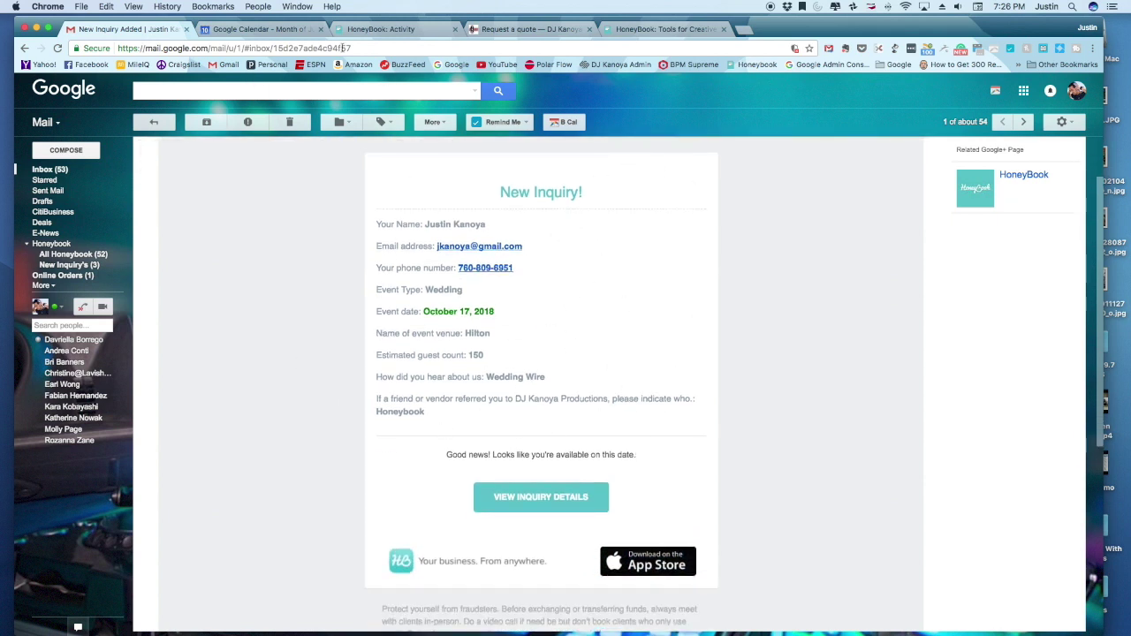
{"action": "left_click", "coordinate": [382, 28]}
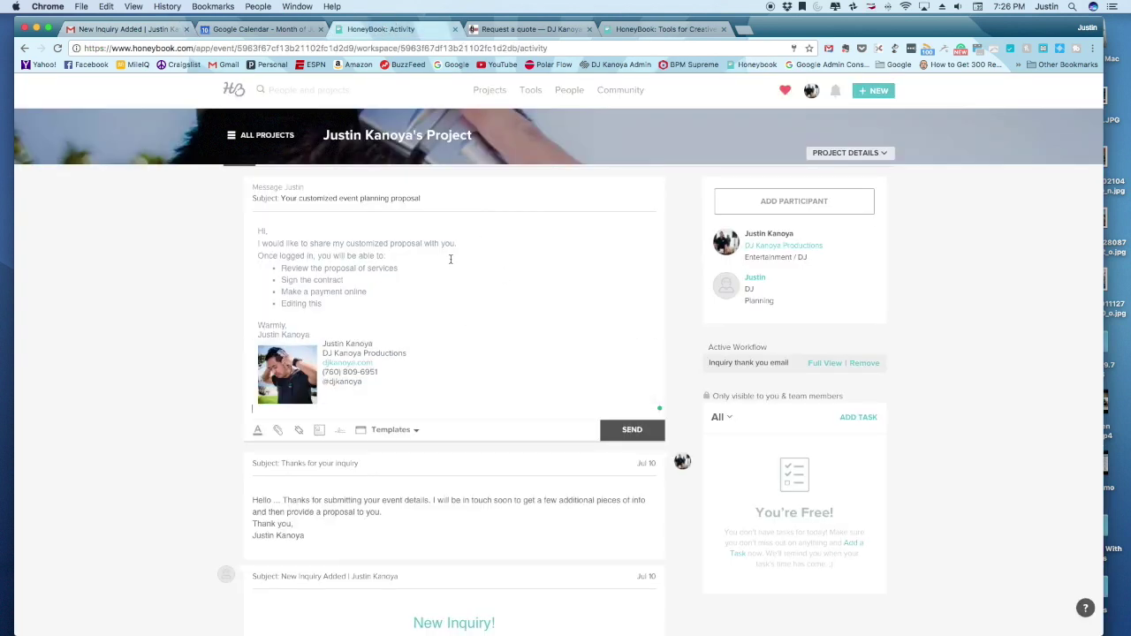
{"action": "scroll", "coordinate": [519, 420], "scroll_direction": "down", "scroll_amount": 3}
{"action": "scroll", "coordinate": [520, 421], "scroll_direction": "up", "scroll_amount": 5}
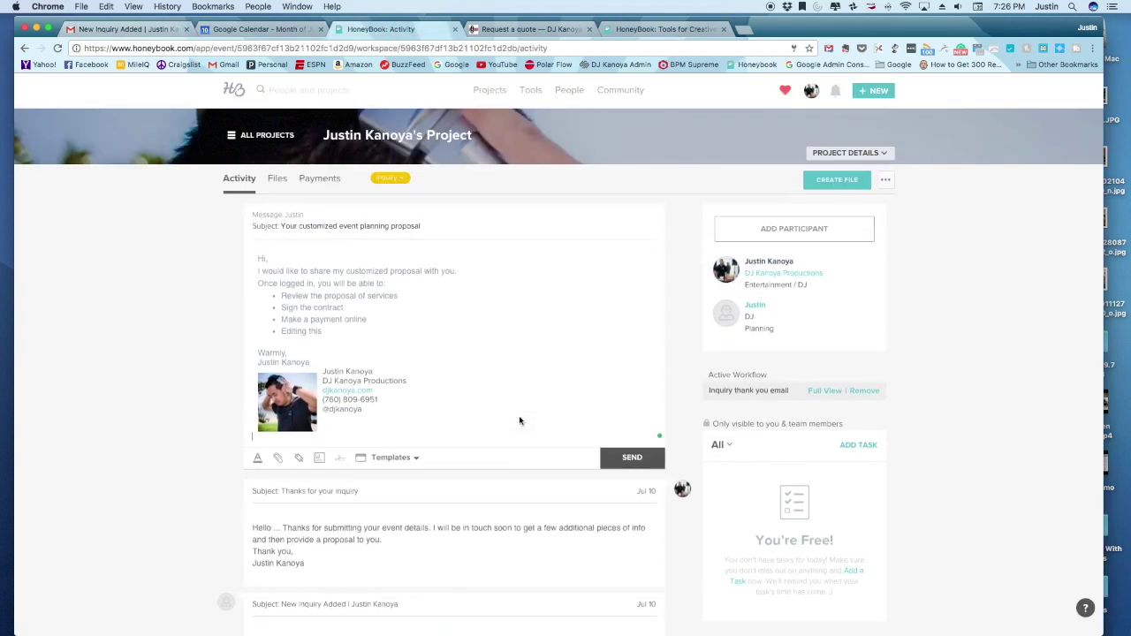
{"action": "scroll", "coordinate": [520, 421], "scroll_direction": "down", "scroll_amount": 3}
{"action": "scroll", "coordinate": [520, 421], "scroll_direction": "down", "scroll_amount": 2}
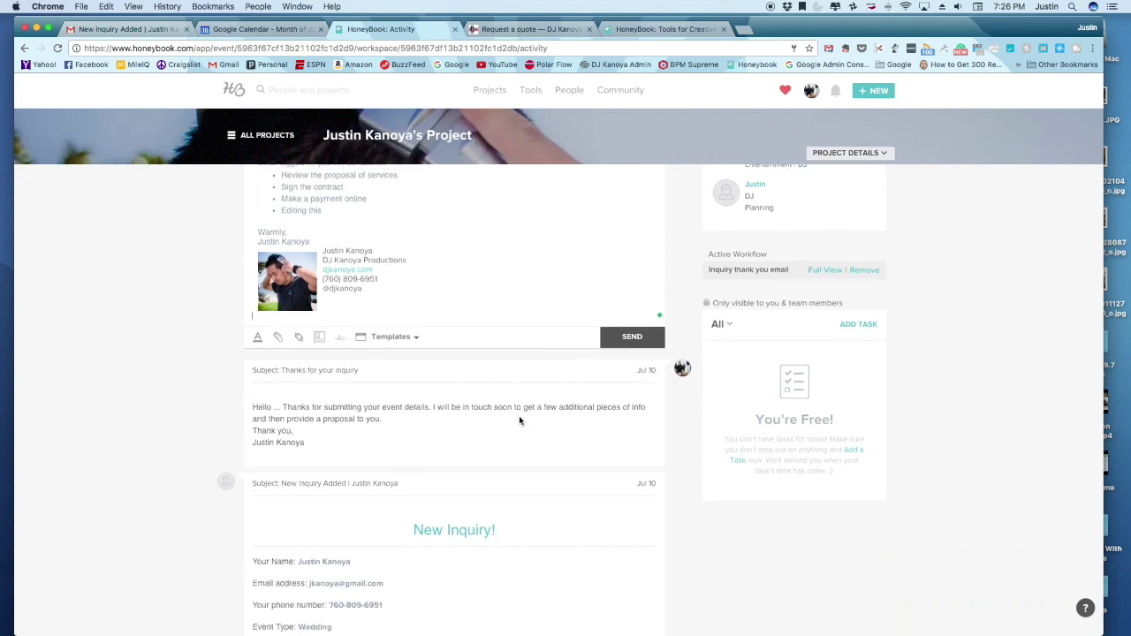
{"action": "scroll", "coordinate": [358, 227], "scroll_direction": "up", "scroll_amount": 5}
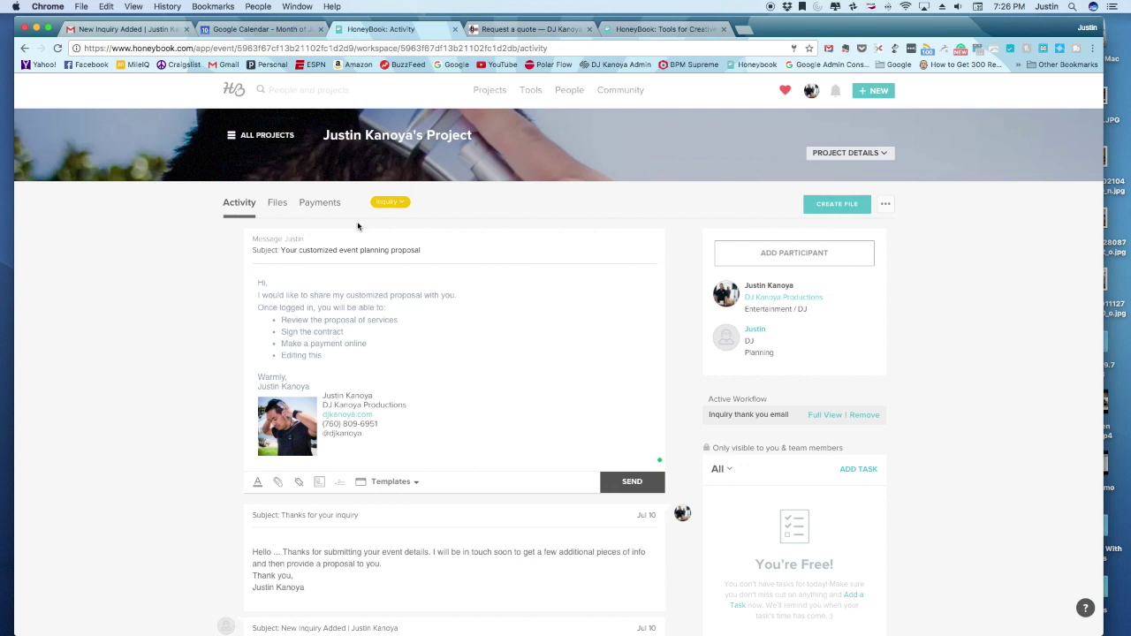
Step: Show all available file types in the project's files and create a new proposal
{"action": "left_click", "coordinate": [278, 204]}
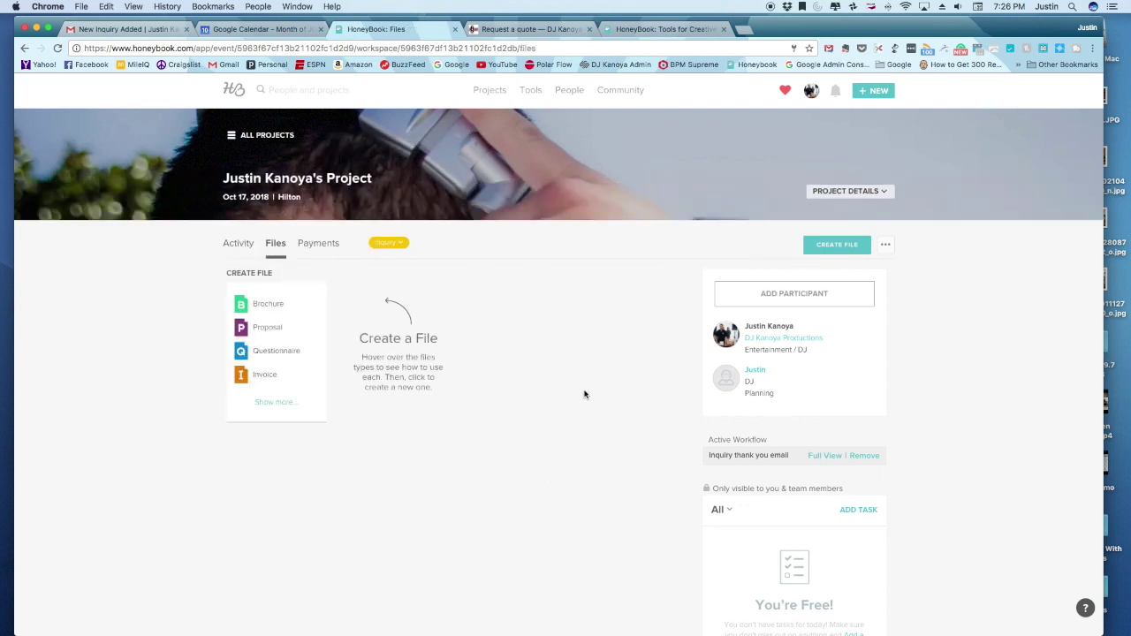
{"action": "left_click", "coordinate": [279, 404]}
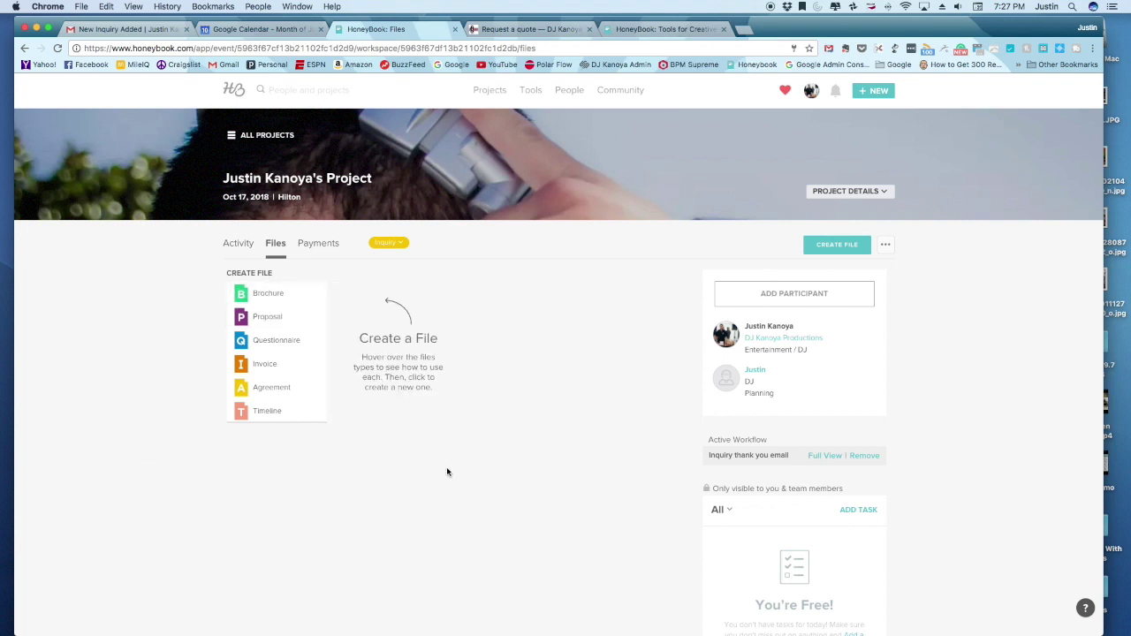
{"action": "mouse_move", "coordinate": [268, 294]}
{"action": "left_click", "coordinate": [241, 320]}
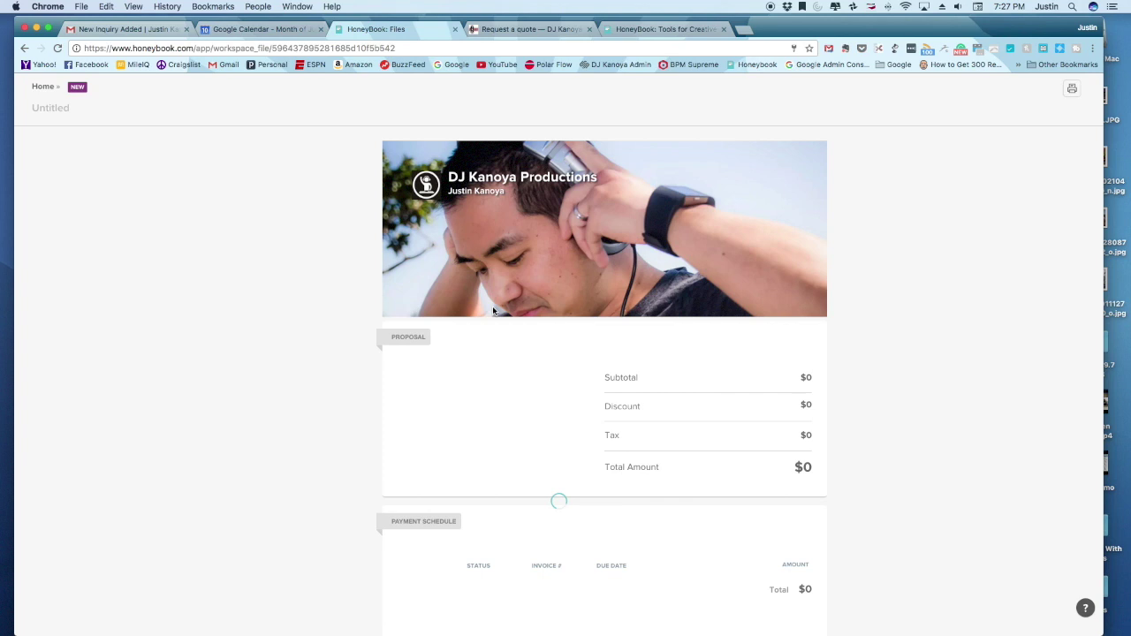
{"action": "scroll", "coordinate": [492, 306], "scroll_direction": "down", "scroll_amount": 5}
{"action": "scroll", "coordinate": [493, 306], "scroll_direction": "up", "scroll_amount": 10}
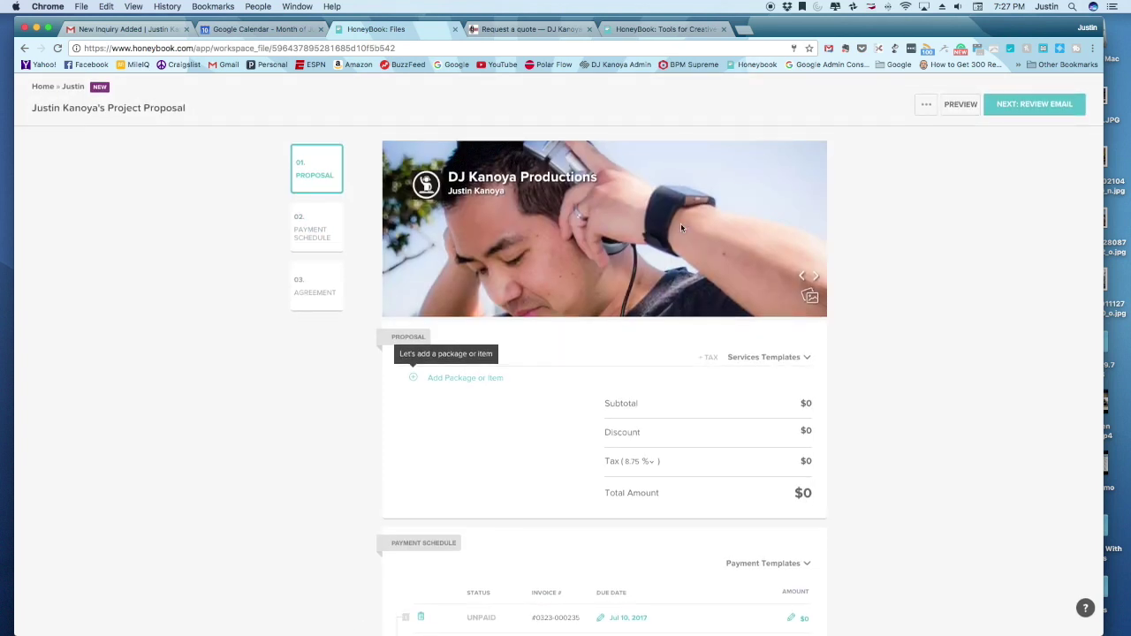
Step: Browse the proposal's header photos and use the one of the wedding couple kissing on the dance floor
{"action": "left_click", "coordinate": [817, 281]}
{"action": "left_click", "coordinate": [816, 279]}
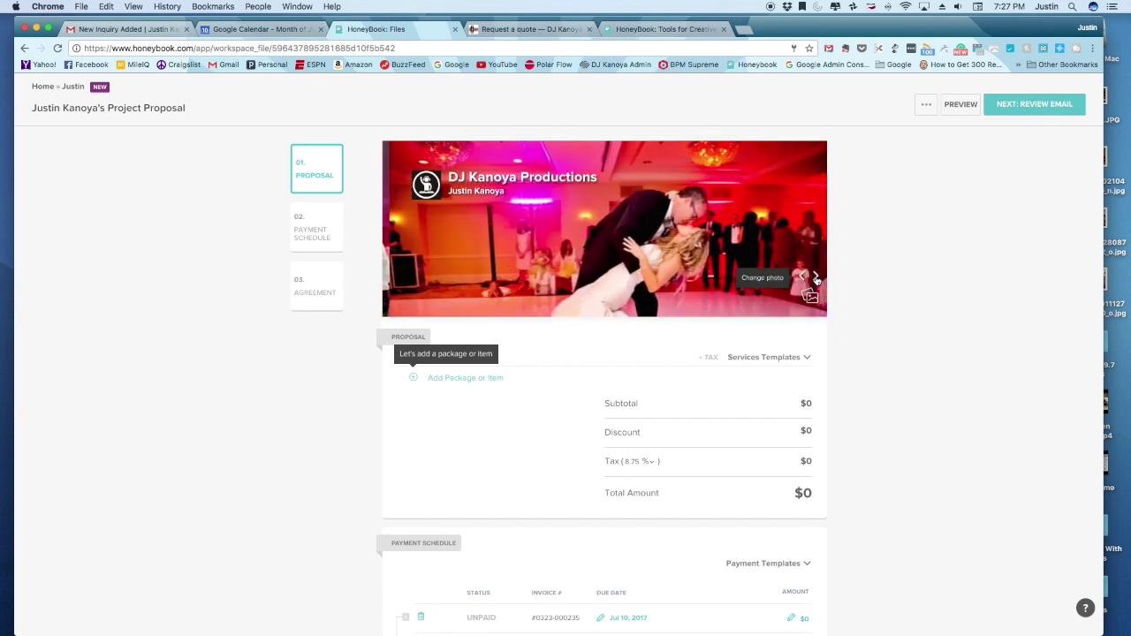
{"action": "left_click", "coordinate": [814, 280]}
{"action": "left_click", "coordinate": [814, 279]}
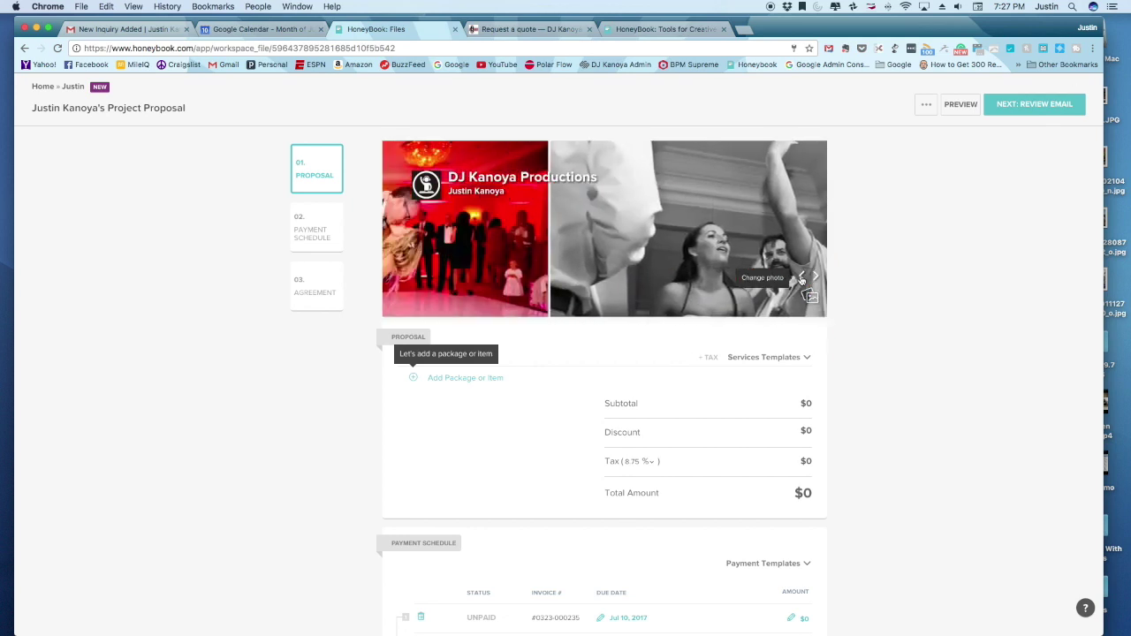
Step: Browse the saved packages and items and add DJ Assistant to the proposal
{"action": "left_click", "coordinate": [429, 380]}
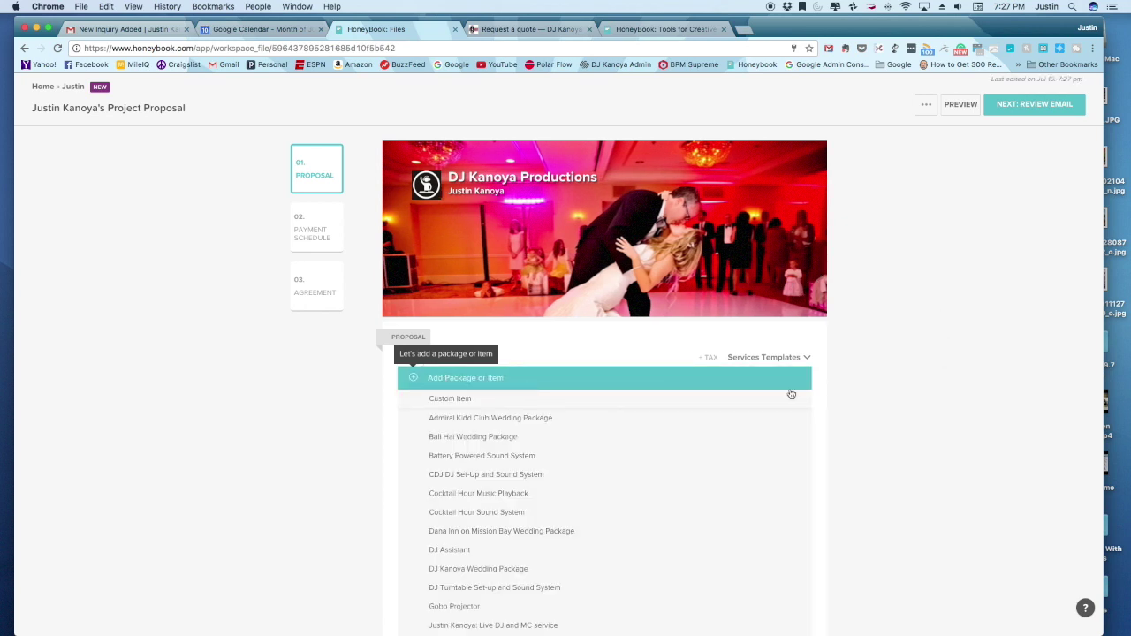
{"action": "scroll", "coordinate": [791, 395], "scroll_direction": "down", "scroll_amount": 5}
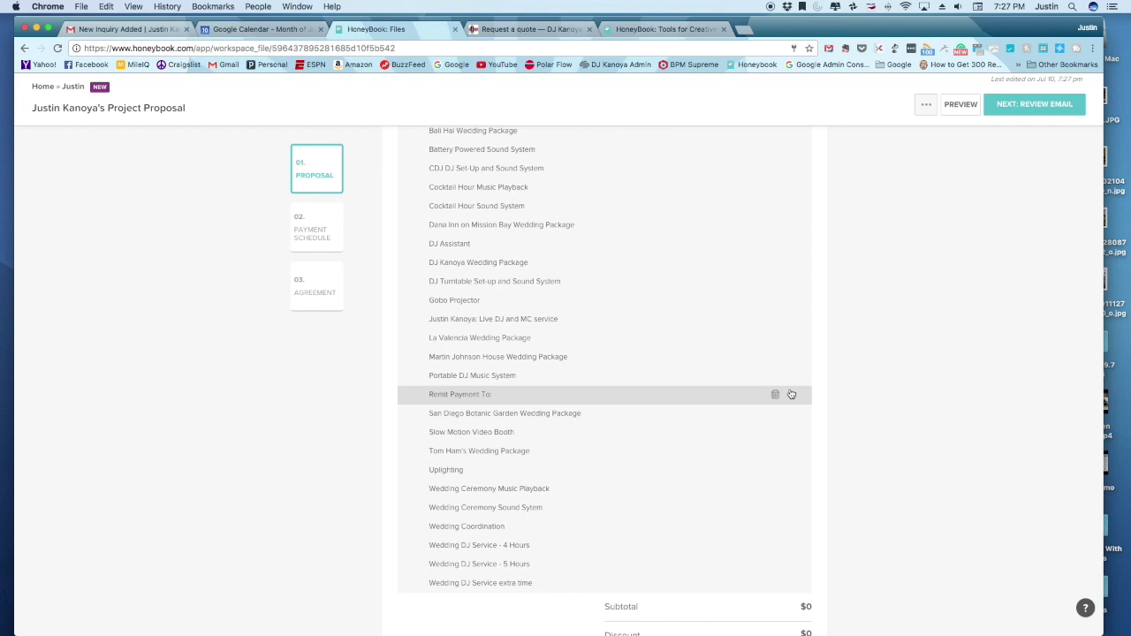
{"action": "scroll", "coordinate": [791, 394], "scroll_direction": "up", "scroll_amount": 5}
{"action": "scroll", "coordinate": [791, 394], "scroll_direction": "down", "scroll_amount": 3}
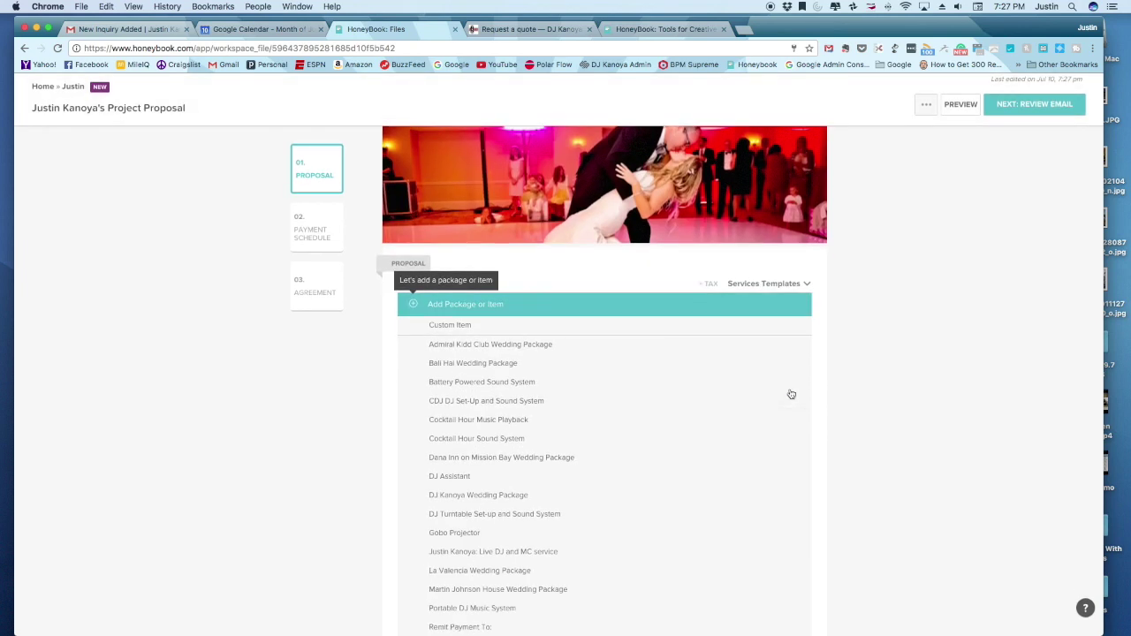
{"action": "scroll", "coordinate": [792, 394], "scroll_direction": "down", "scroll_amount": 5}
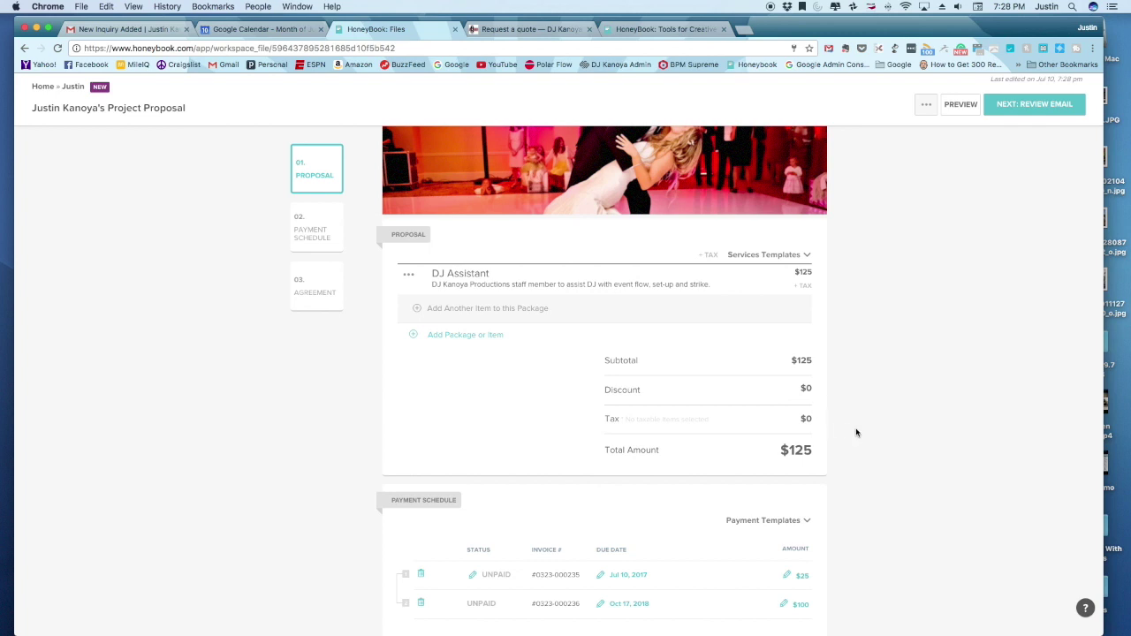
Step: Examine the proposal's item totals, payment schedule and service agreement down to the signature lines
{"action": "scroll", "coordinate": [856, 432], "scroll_direction": "down", "scroll_amount": 1}
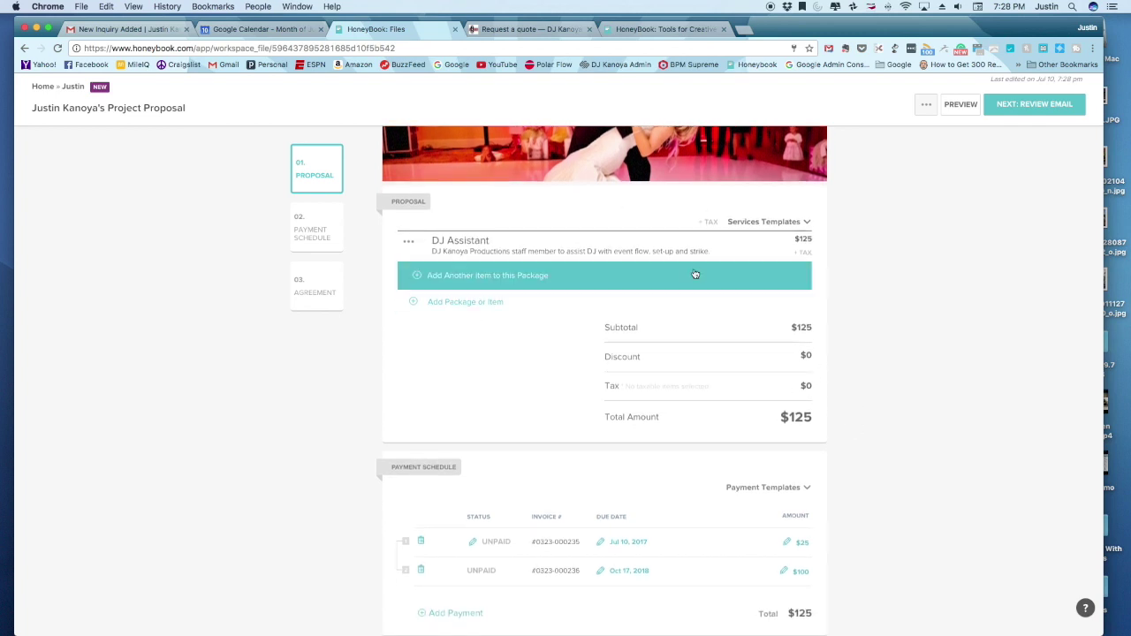
{"action": "scroll", "coordinate": [884, 356], "scroll_direction": "down", "scroll_amount": 4}
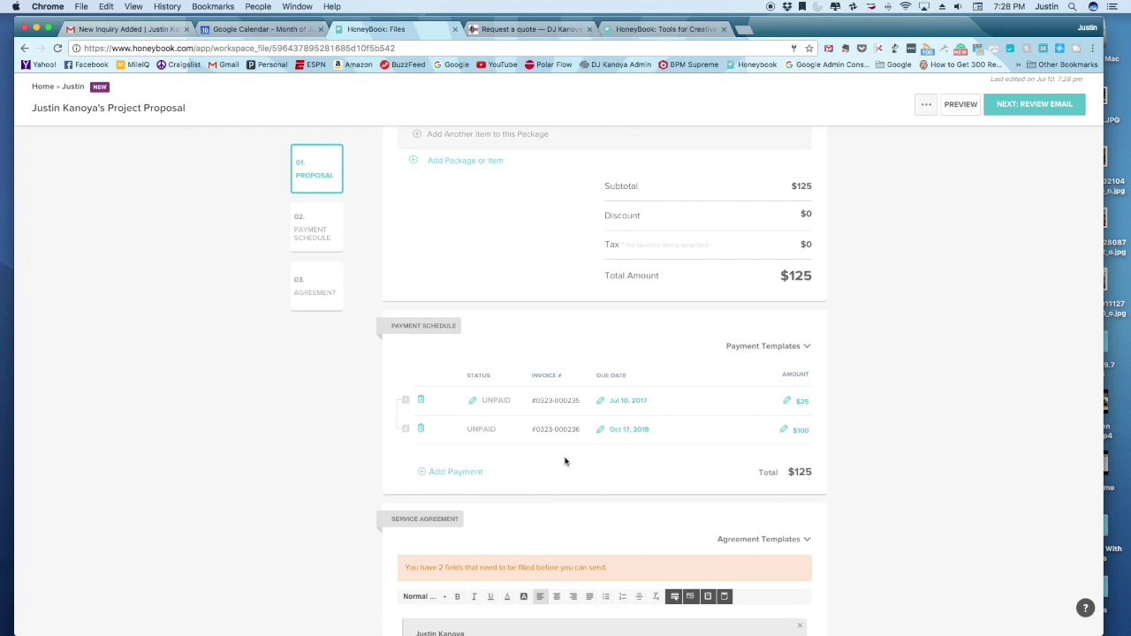
{"action": "scroll", "coordinate": [637, 439], "scroll_direction": "down", "scroll_amount": 2}
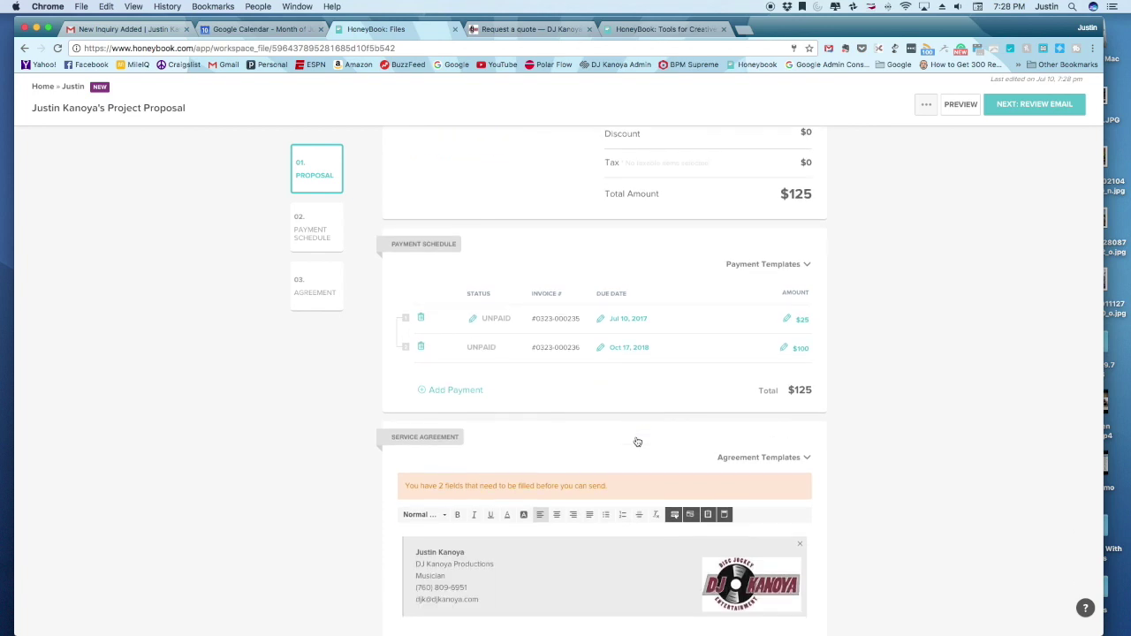
{"action": "scroll", "coordinate": [929, 315], "scroll_direction": "down", "scroll_amount": 2}
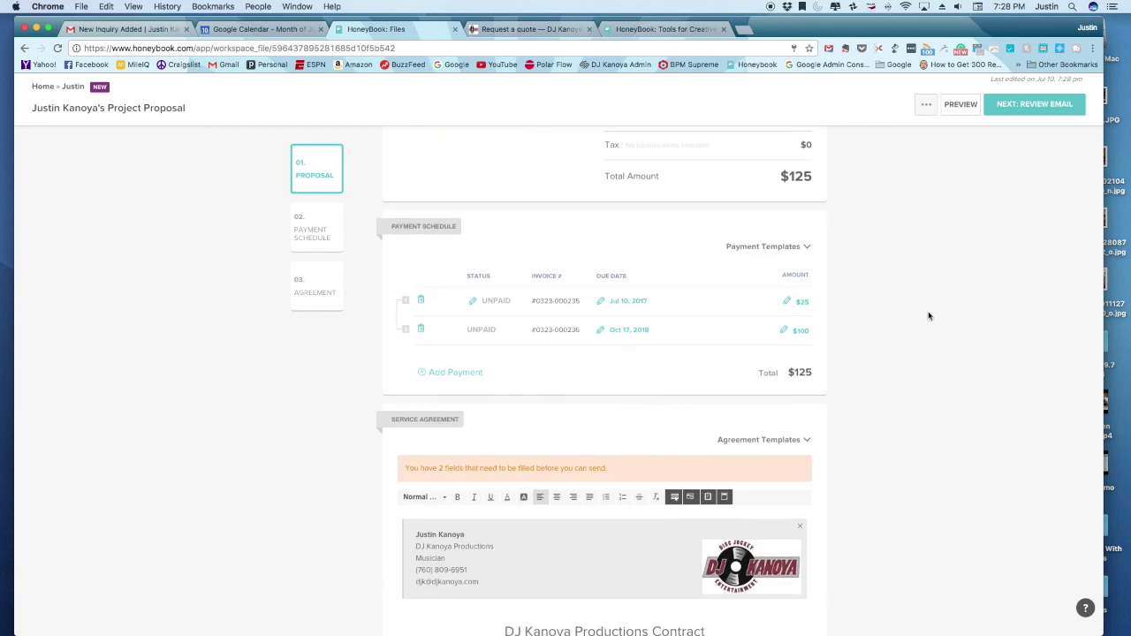
{"action": "scroll", "coordinate": [929, 315], "scroll_direction": "down", "scroll_amount": 1}
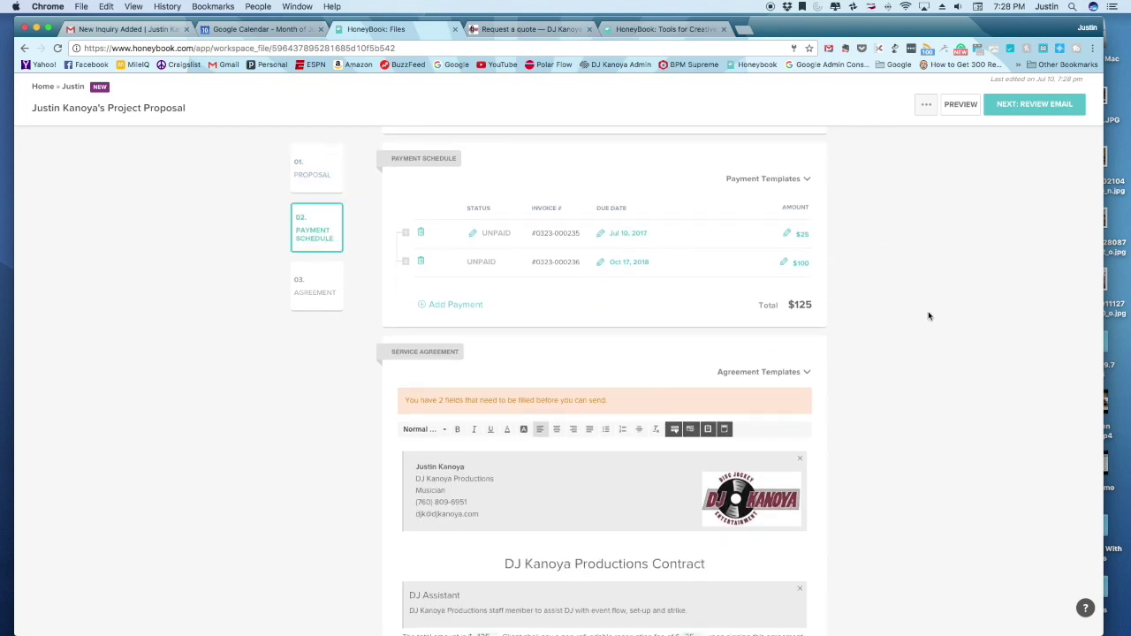
{"action": "scroll", "coordinate": [929, 315], "scroll_direction": "down", "scroll_amount": 7}
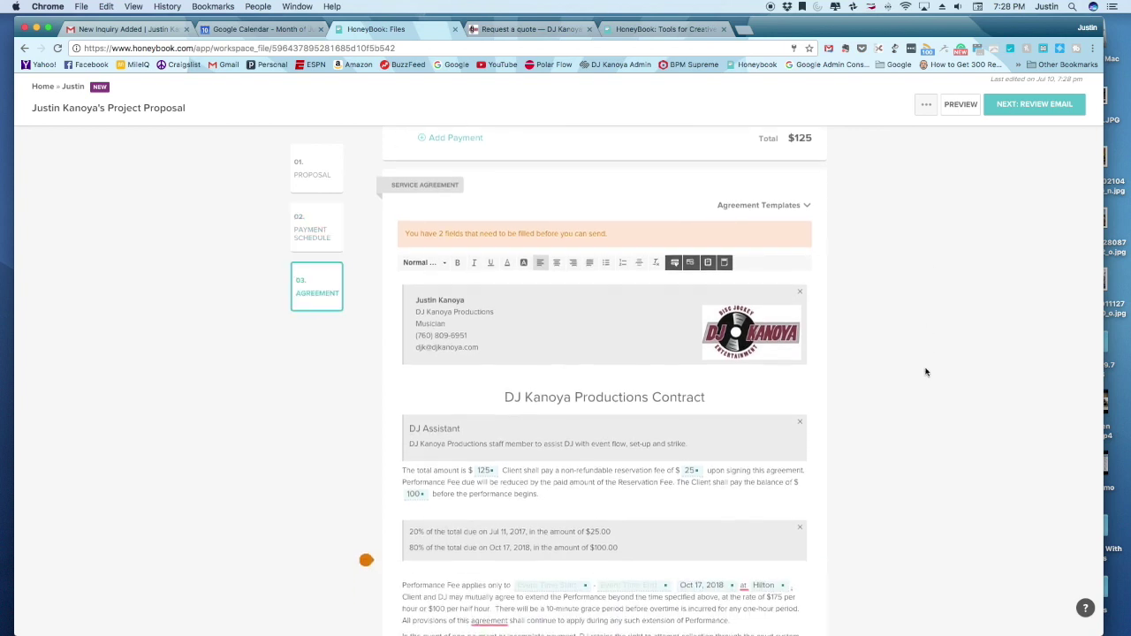
{"action": "scroll", "coordinate": [926, 373], "scroll_direction": "down", "scroll_amount": 20}
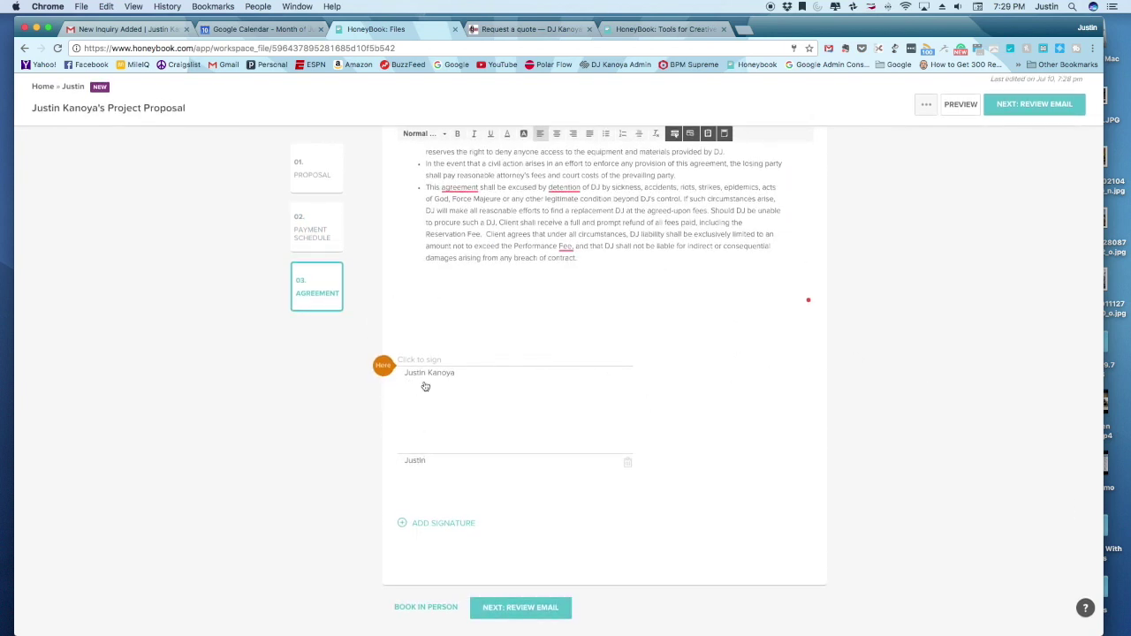
{"action": "scroll", "coordinate": [647, 418], "scroll_direction": "down", "scroll_amount": 2}
{"action": "scroll", "coordinate": [632, 351], "scroll_direction": "down", "scroll_amount": 3}
{"action": "scroll", "coordinate": [799, 360], "scroll_direction": "up", "scroll_amount": 5}
Step: Check the in-person booking option, dismiss its client verification request, and review the contract and proposal again
{"action": "left_click", "coordinate": [427, 608]}
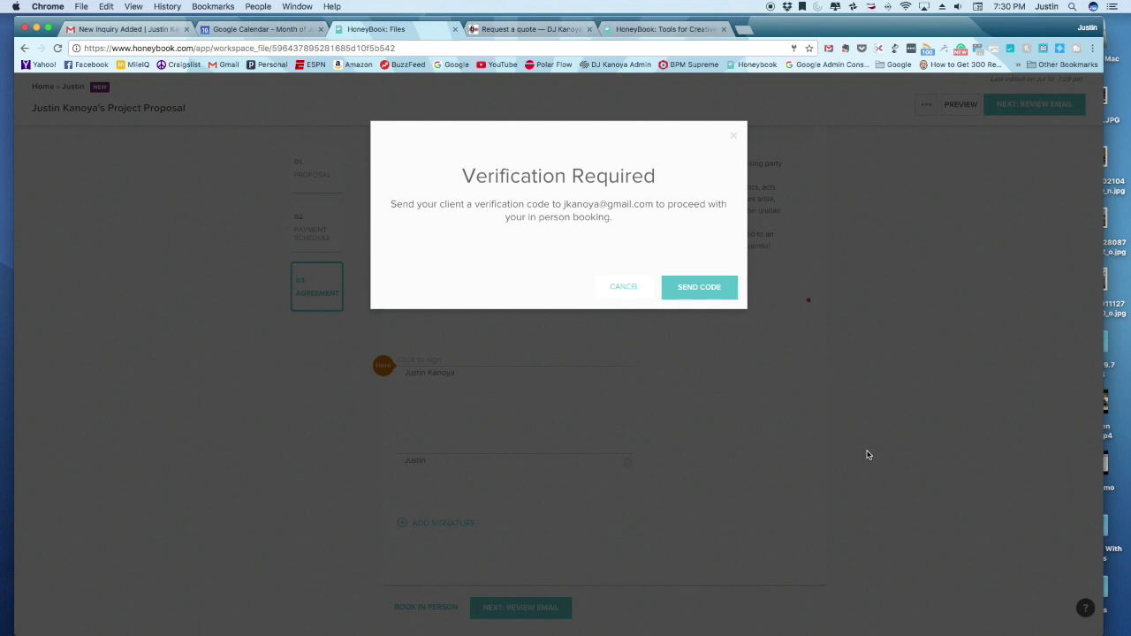
{"action": "left_click", "coordinate": [734, 135]}
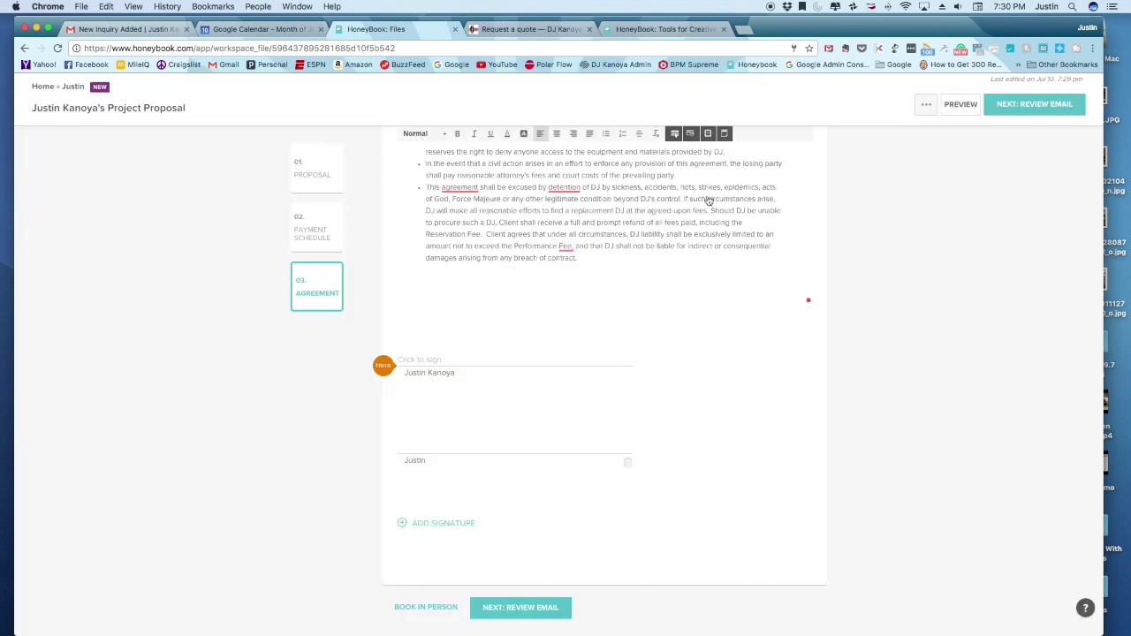
{"action": "scroll", "coordinate": [707, 338], "scroll_direction": "up", "scroll_amount": 5}
{"action": "scroll", "coordinate": [707, 343], "scroll_direction": "up", "scroll_amount": 3}
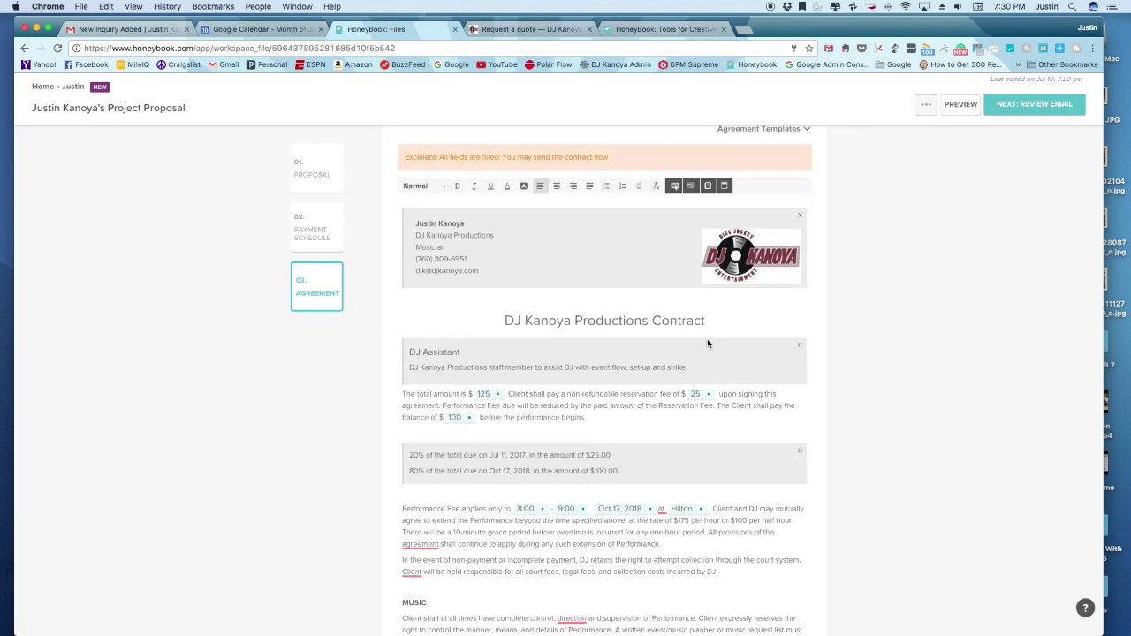
{"action": "scroll", "coordinate": [707, 343], "scroll_direction": "up", "scroll_amount": 5}
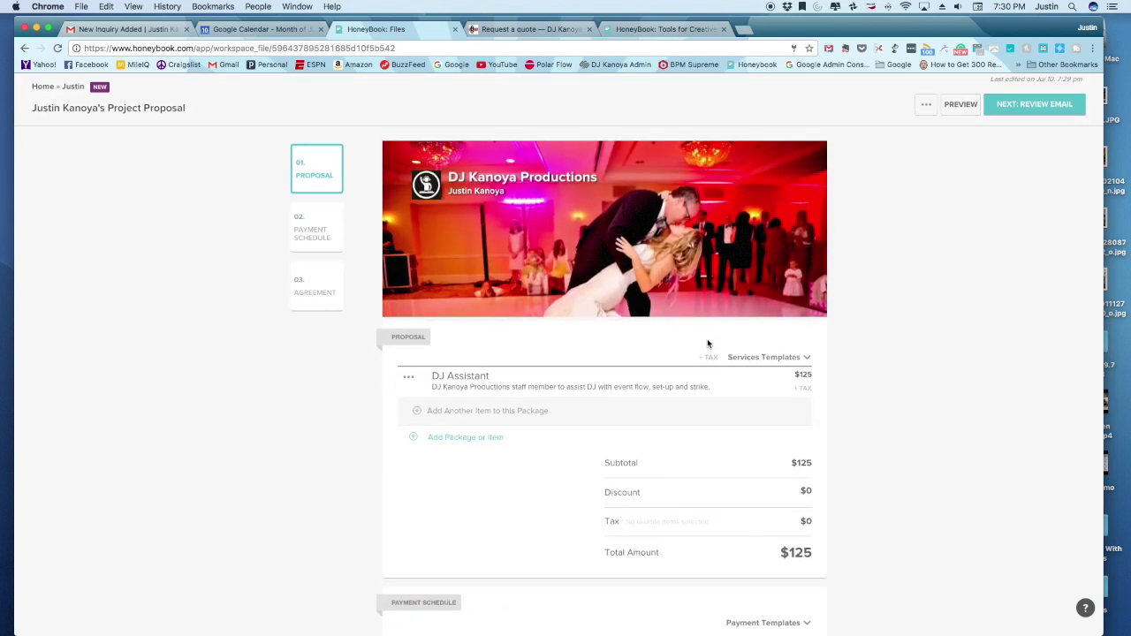
Step: Leave the proposal for the project's files, and examine the features and pricing plans on the HoneyBook home page
{"action": "left_click", "coordinate": [76, 87]}
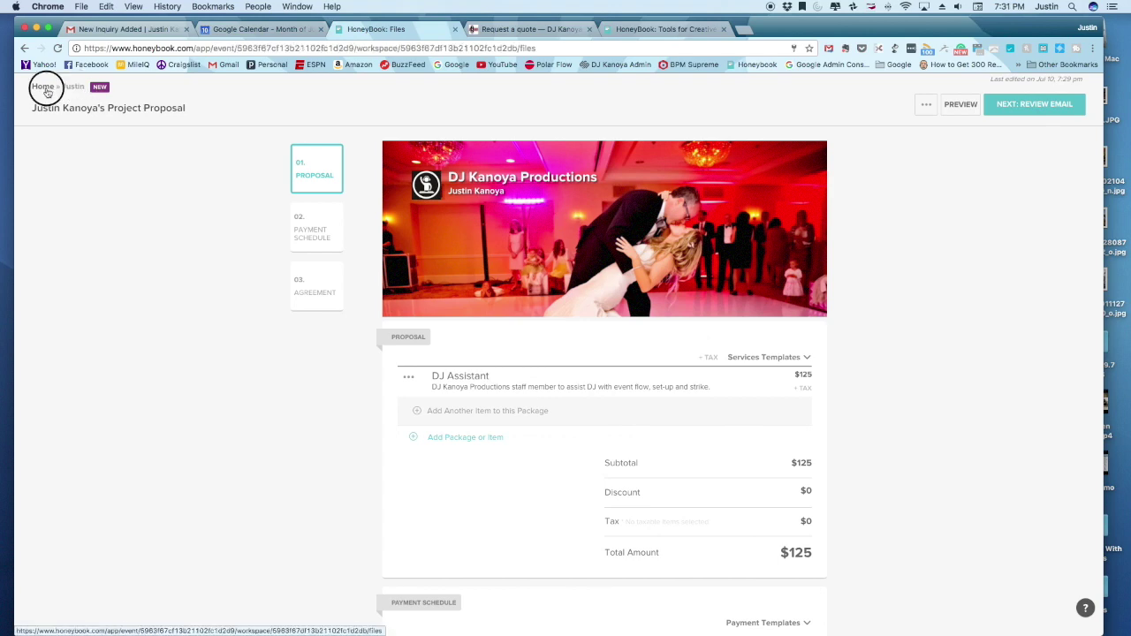
{"action": "left_click", "coordinate": [663, 30]}
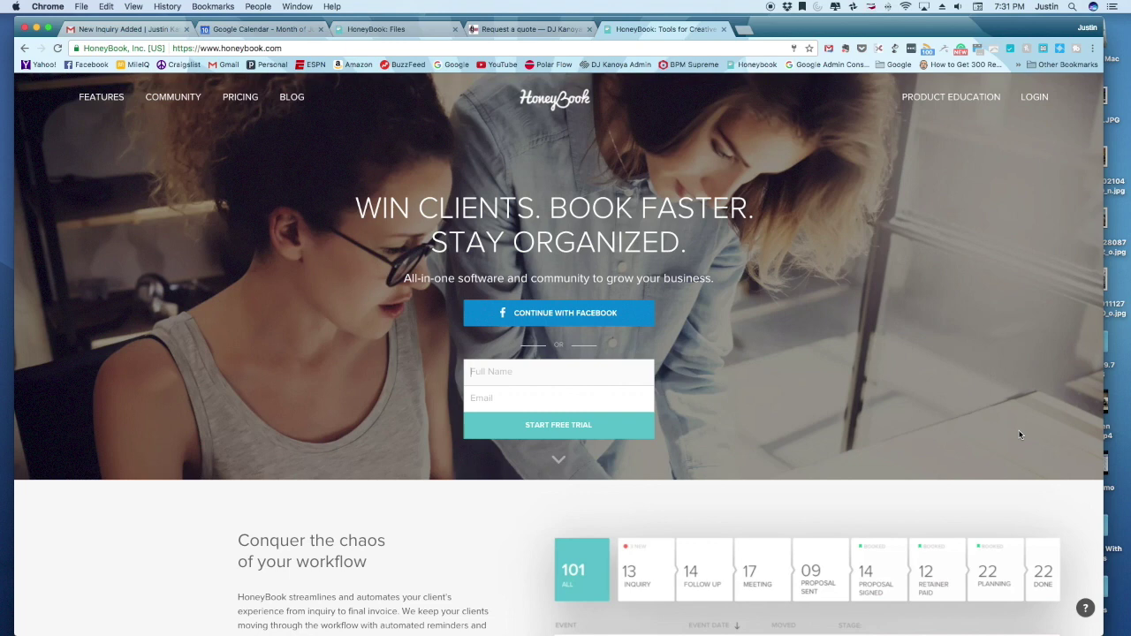
{"action": "scroll", "coordinate": [944, 377], "scroll_direction": "down", "scroll_amount": 10}
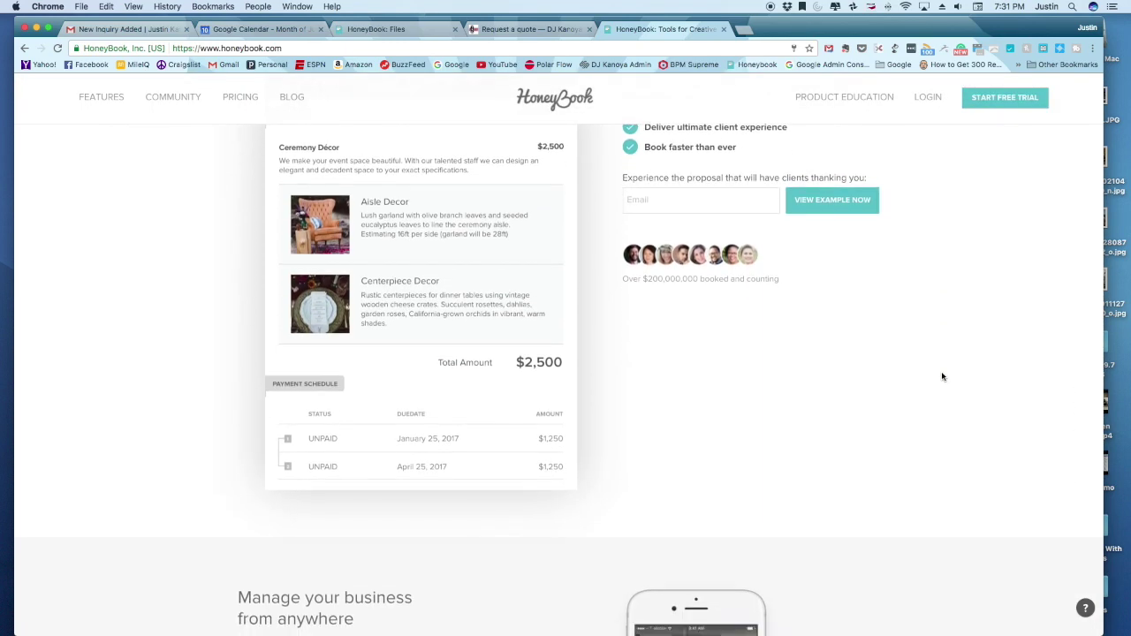
{"action": "scroll", "coordinate": [942, 377], "scroll_direction": "down", "scroll_amount": 5}
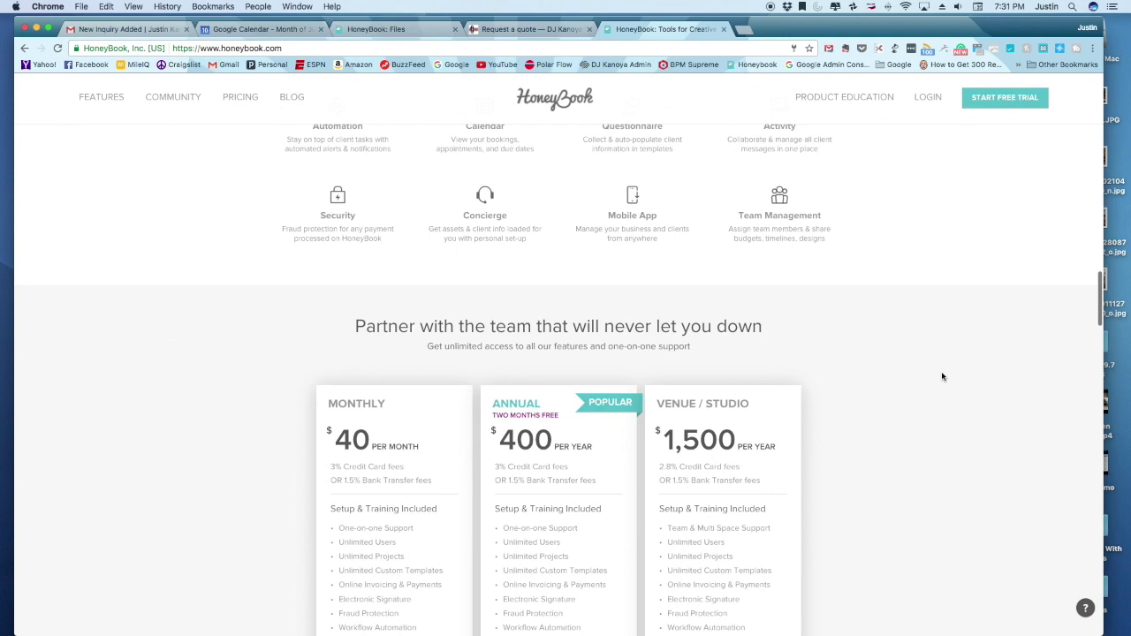
{"action": "scroll", "coordinate": [942, 378], "scroll_direction": "down", "scroll_amount": 3}
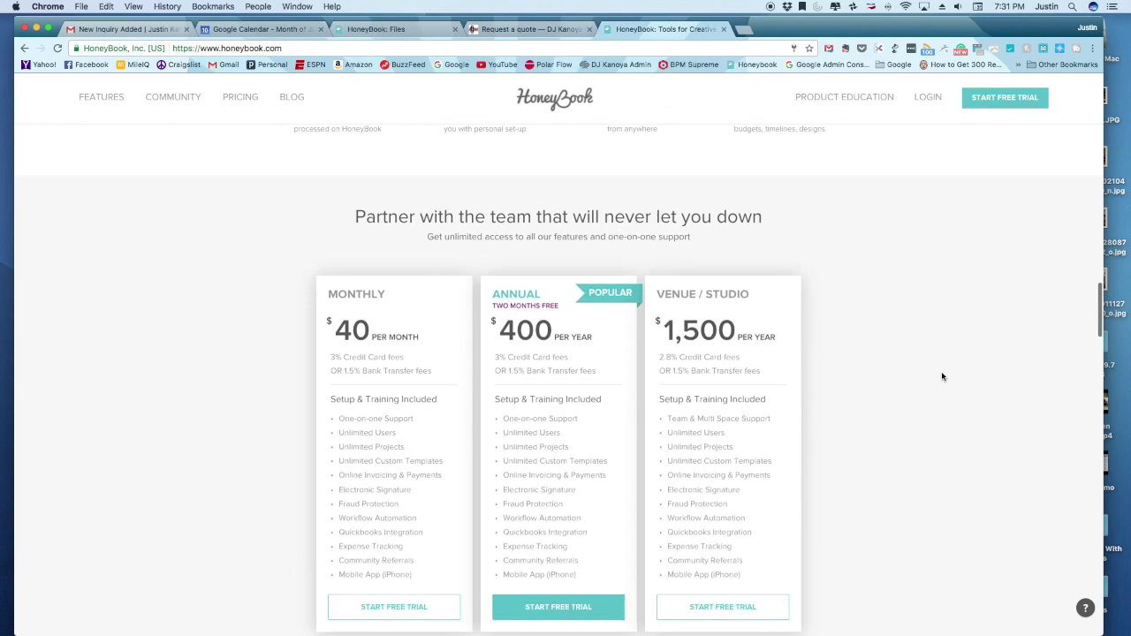